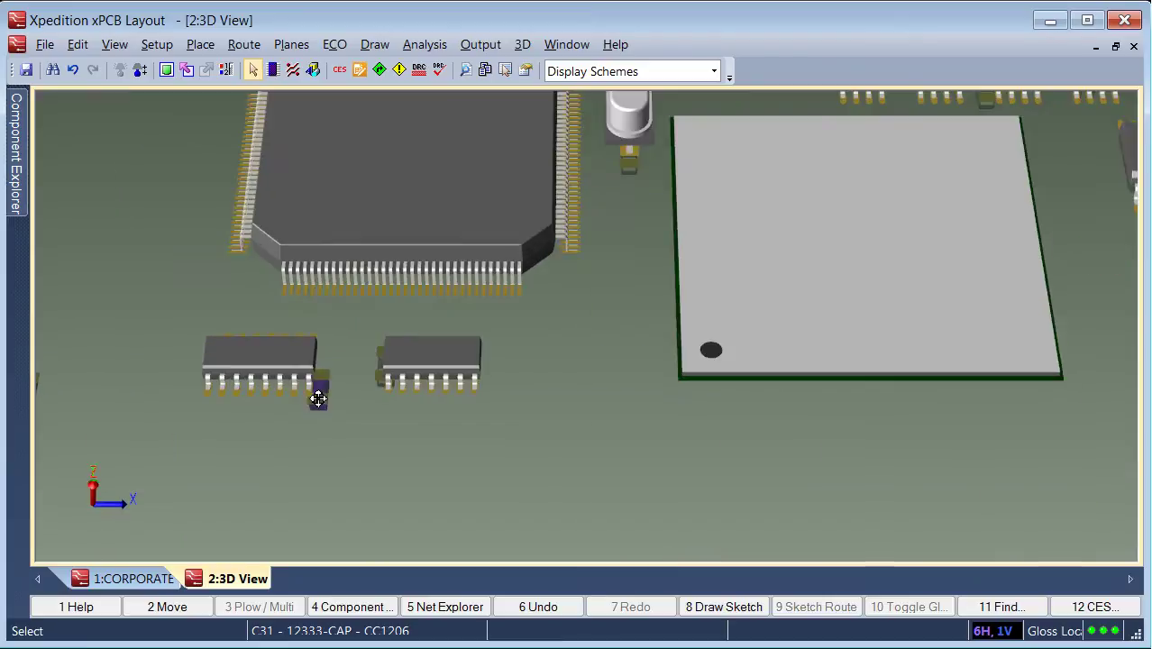
scroll(318, 398, up, 2)
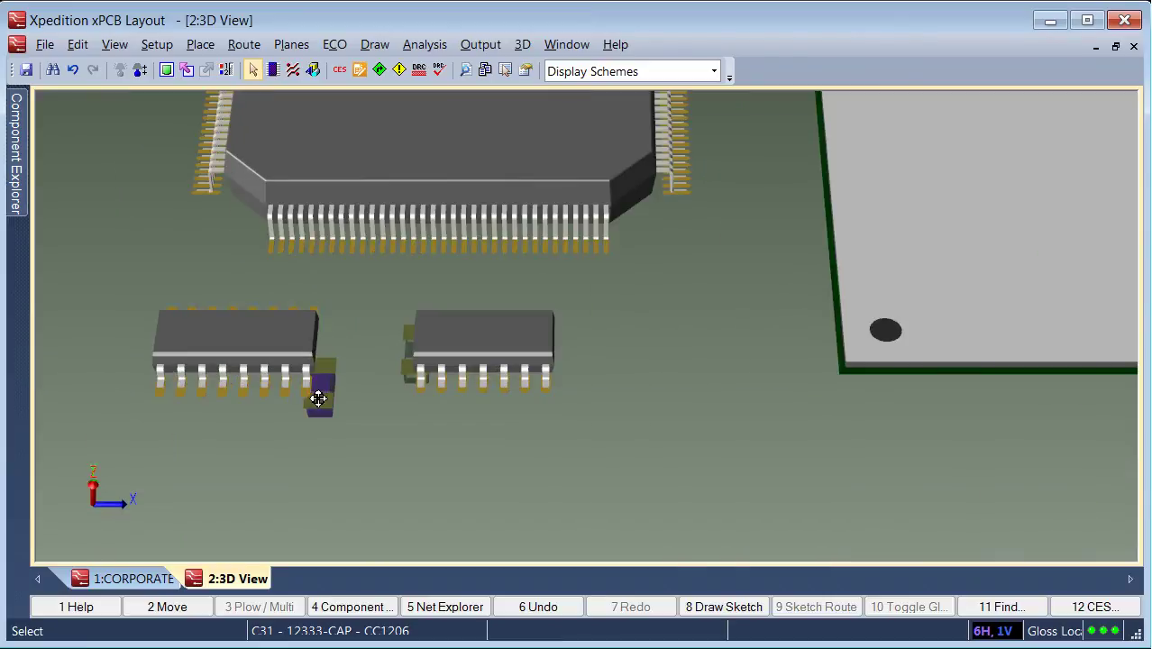
Move C30, C31, U17 and U18 as a group, rotated 90 degrees, then select U18 and U17.
mouse_move(505, 347)
mouse_down()
mouse_move(620, 350)
mouse_move(609, 338)
mouse_move(629, 368)
mouse_move(612, 330)
mouse_move(590, 356)
mouse_move(571, 354)
mouse_move(604, 358)
mouse_move(542, 373)
mouse_move(561, 359)
mouse_up()
drag(111, 286, 716, 454)
drag(612, 364, 249, 376)
key(F3)
key(F3)
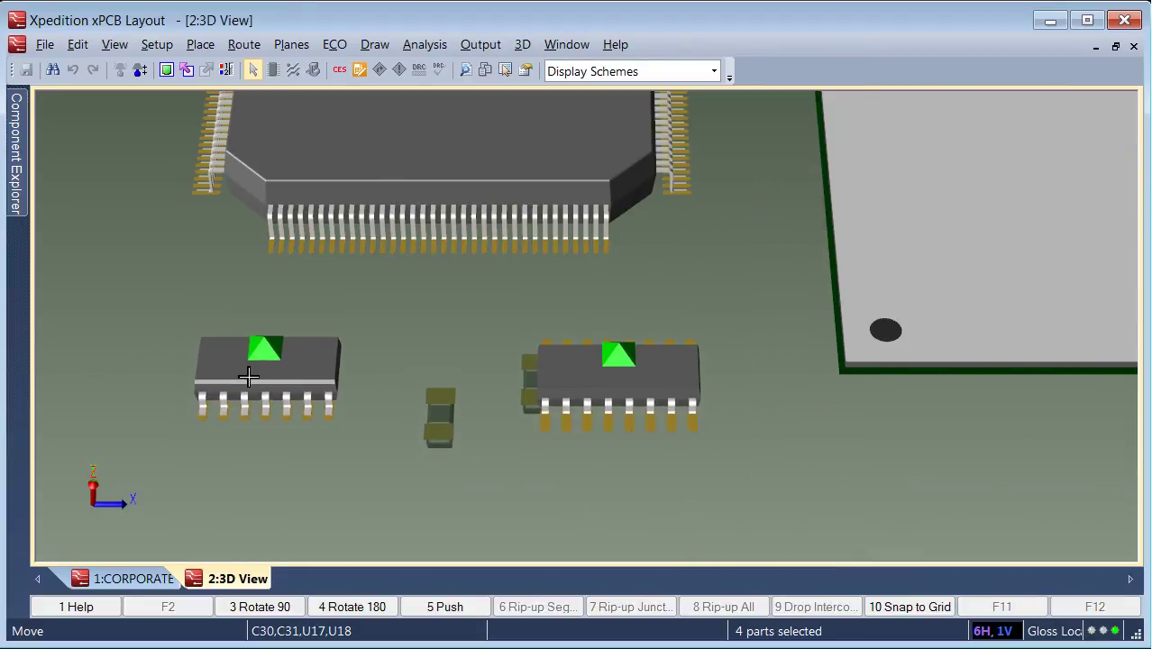
key(Escape)
click(292, 368)
ctrl+click(599, 381)
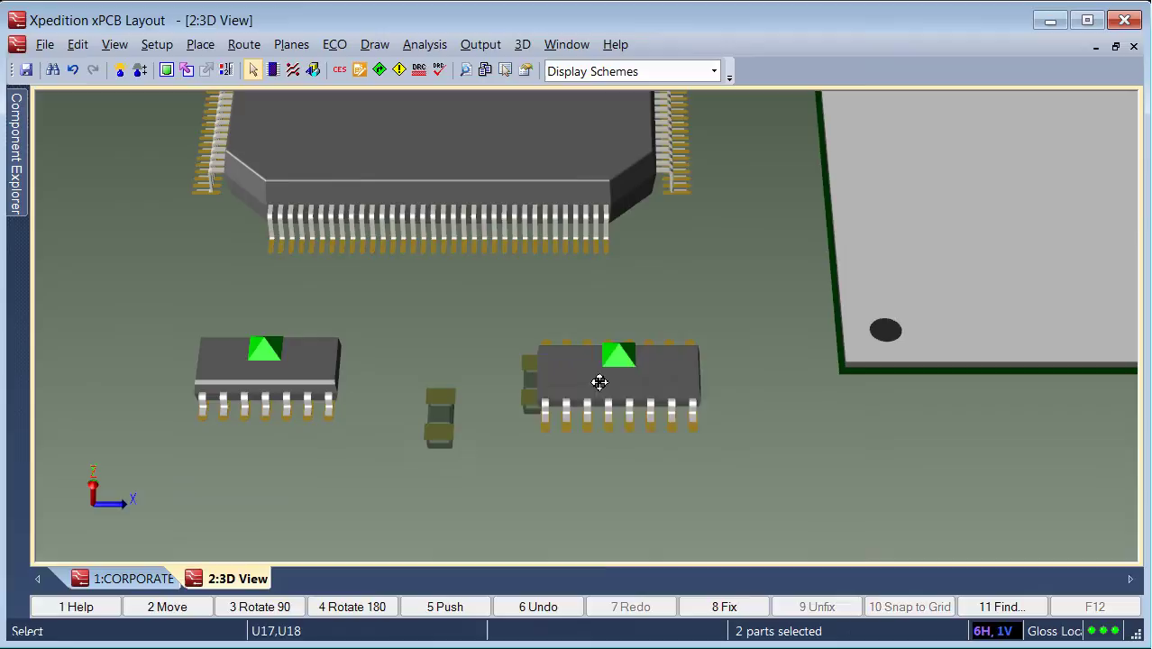
Top-align chips U17 and U18.
right_click(602, 155)
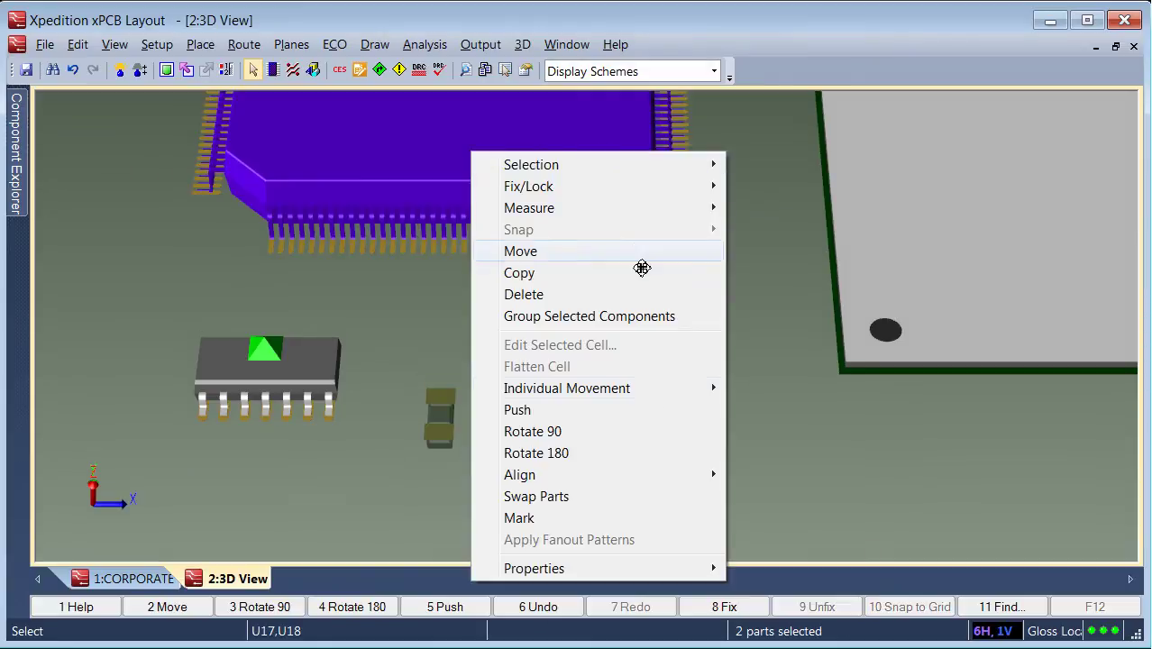
mouse_move(669, 474)
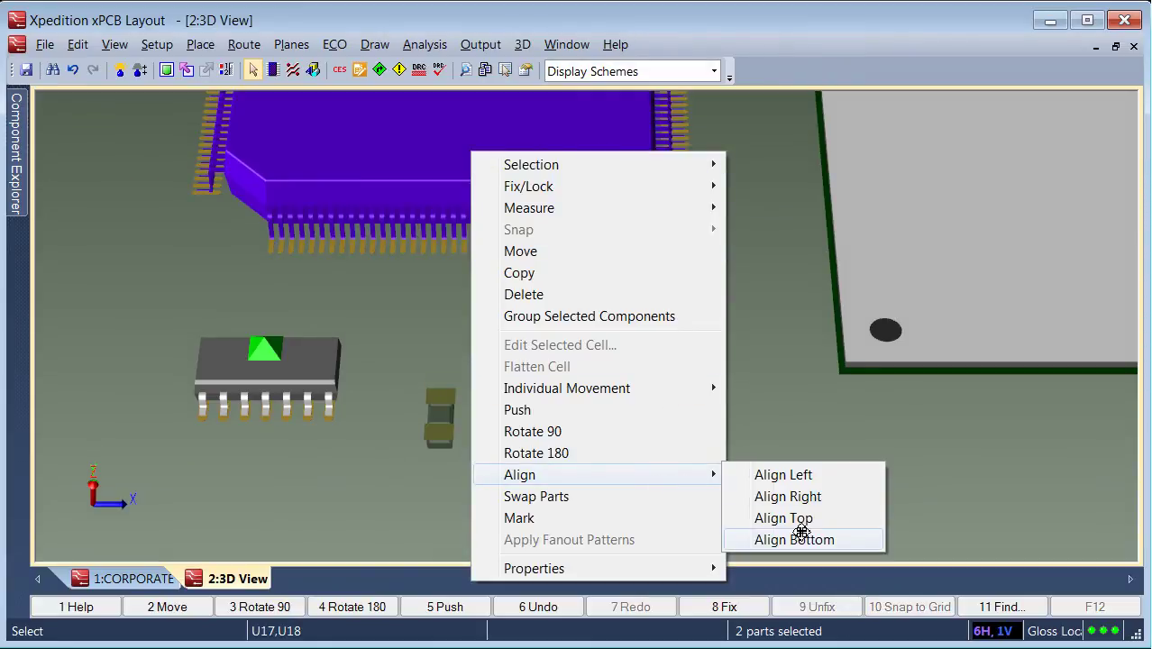
click(798, 519)
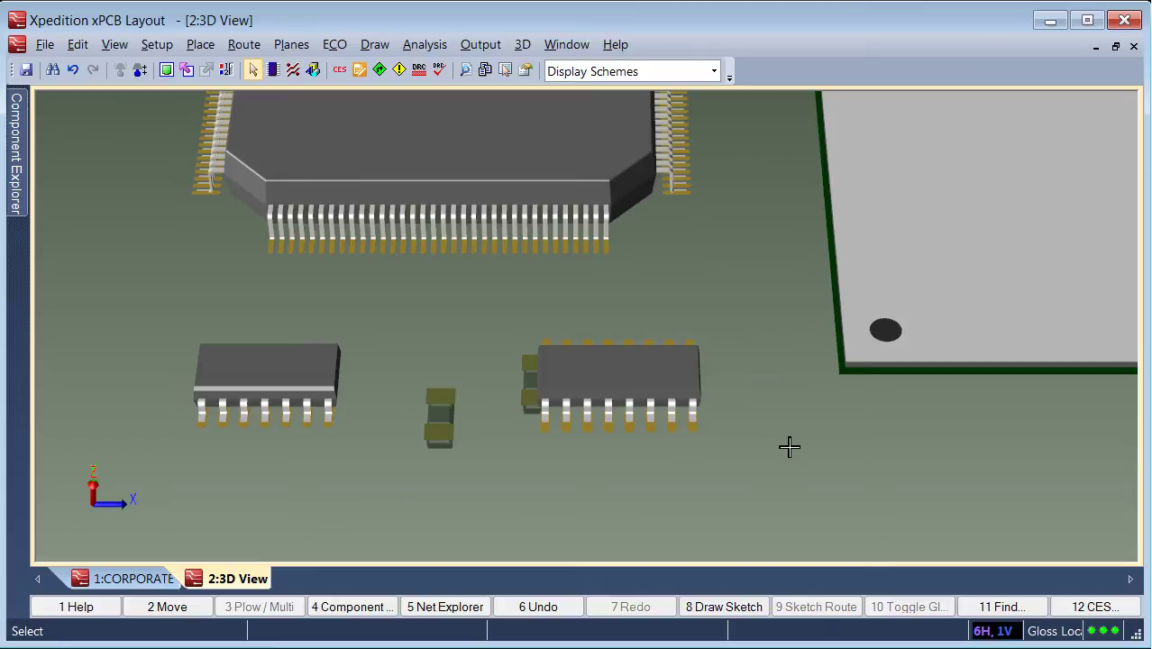
Right-align chips U10, U15, U19 and U26 across the fitted board, then deselect them.
scroll(785, 445, down, 3)
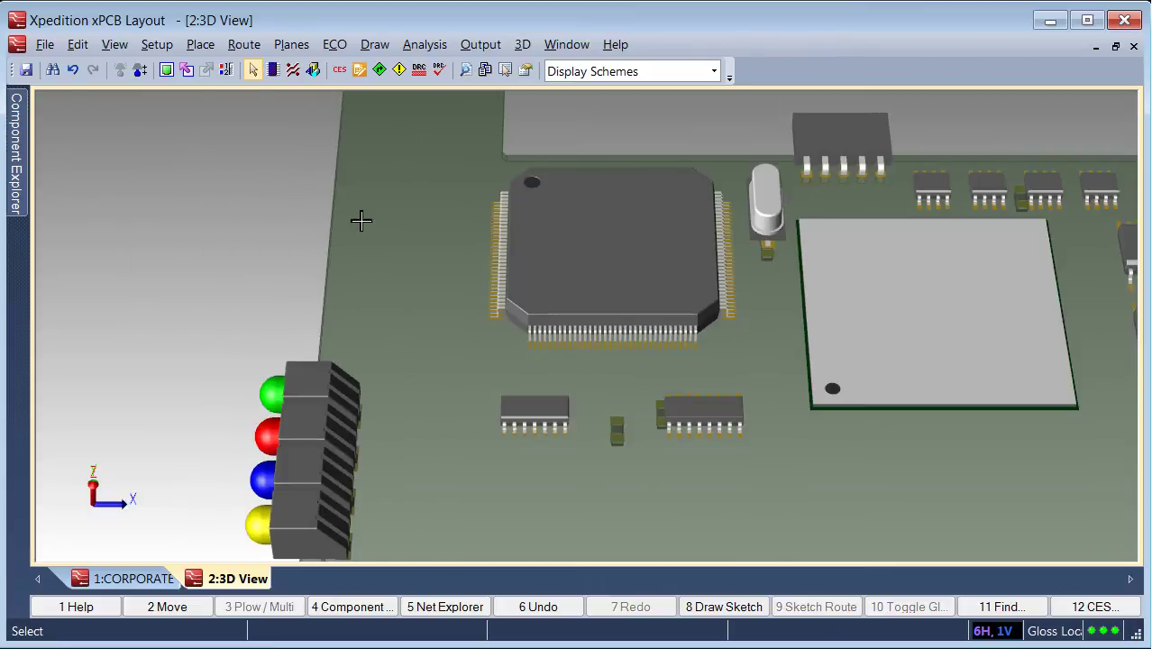
click(186, 70)
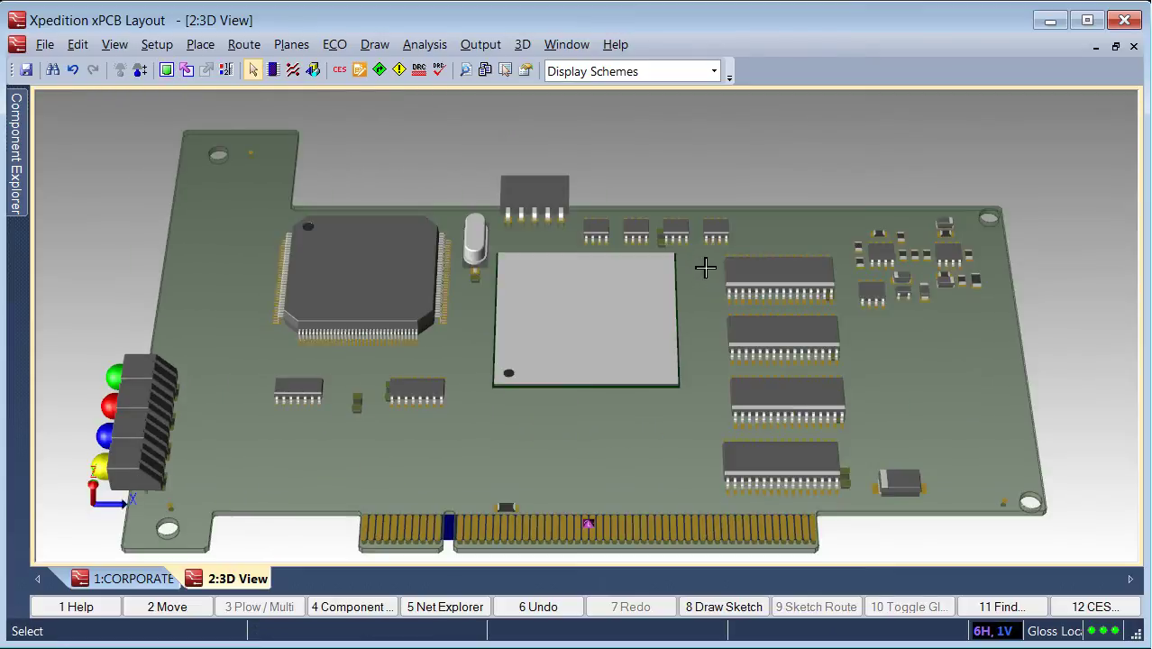
drag(700, 263, 791, 490)
right_click(805, 133)
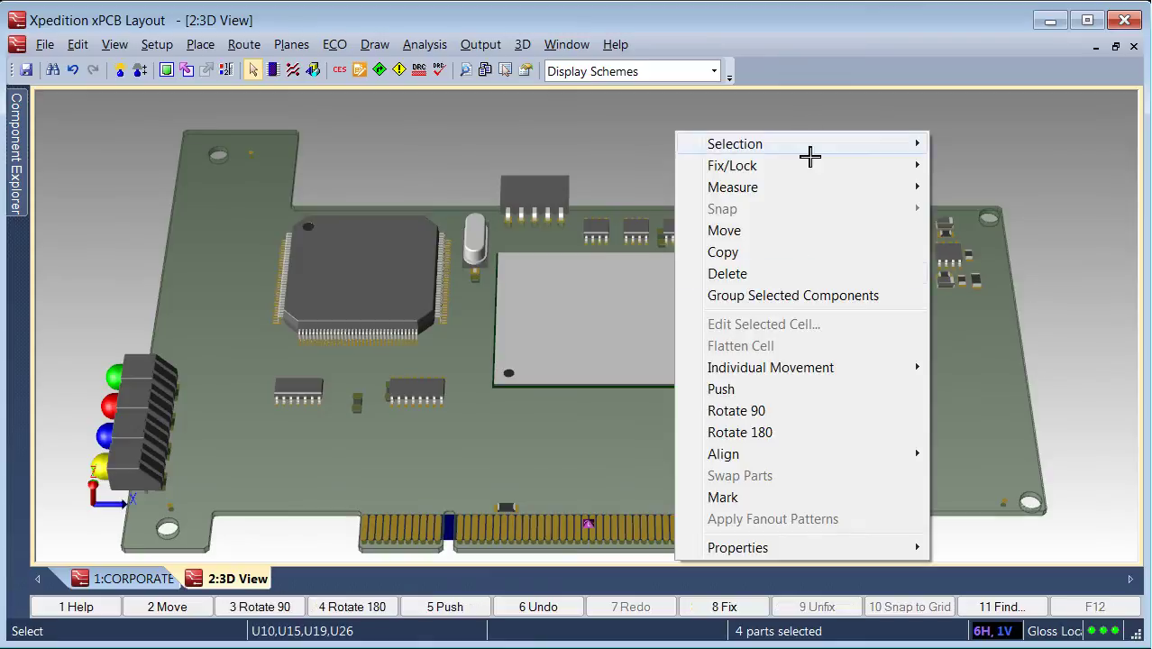
mouse_move(848, 456)
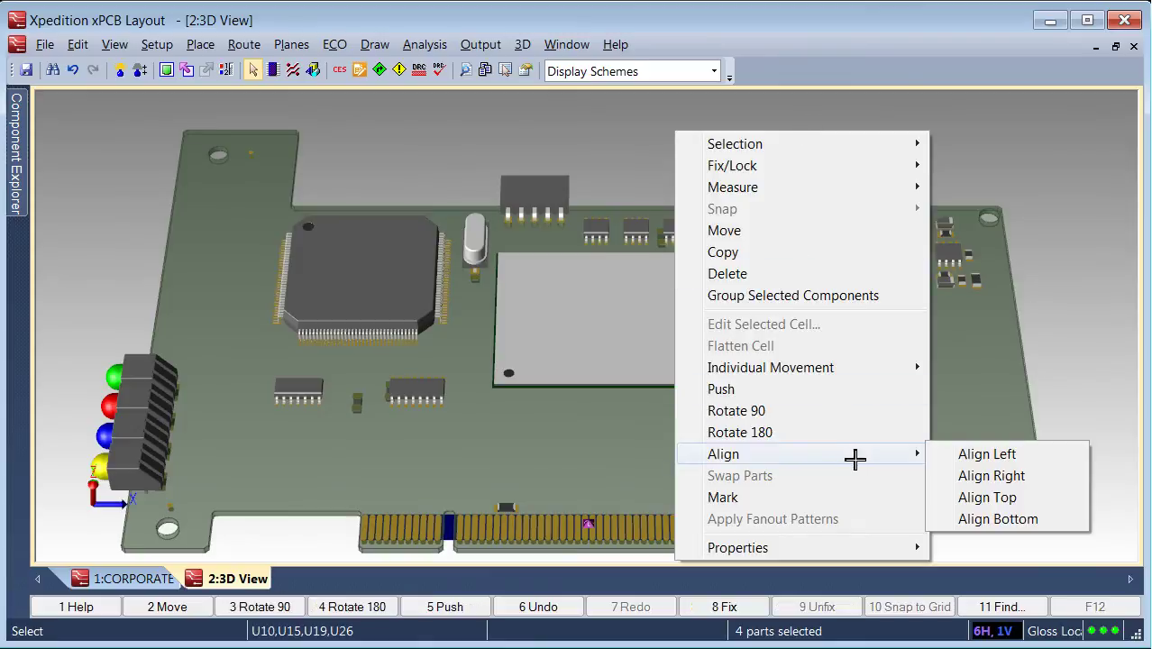
click(985, 477)
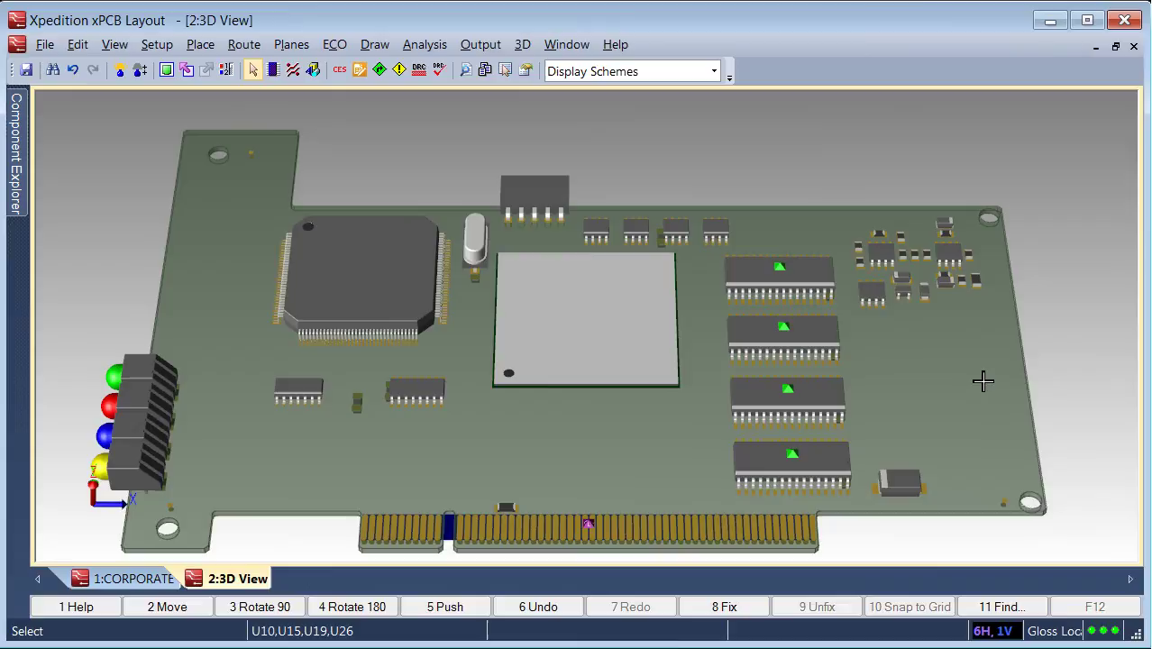
click(982, 382)
Undo the right-alignment of the four chips and tilt the 3D view to look from above.
key(ctrl+z)
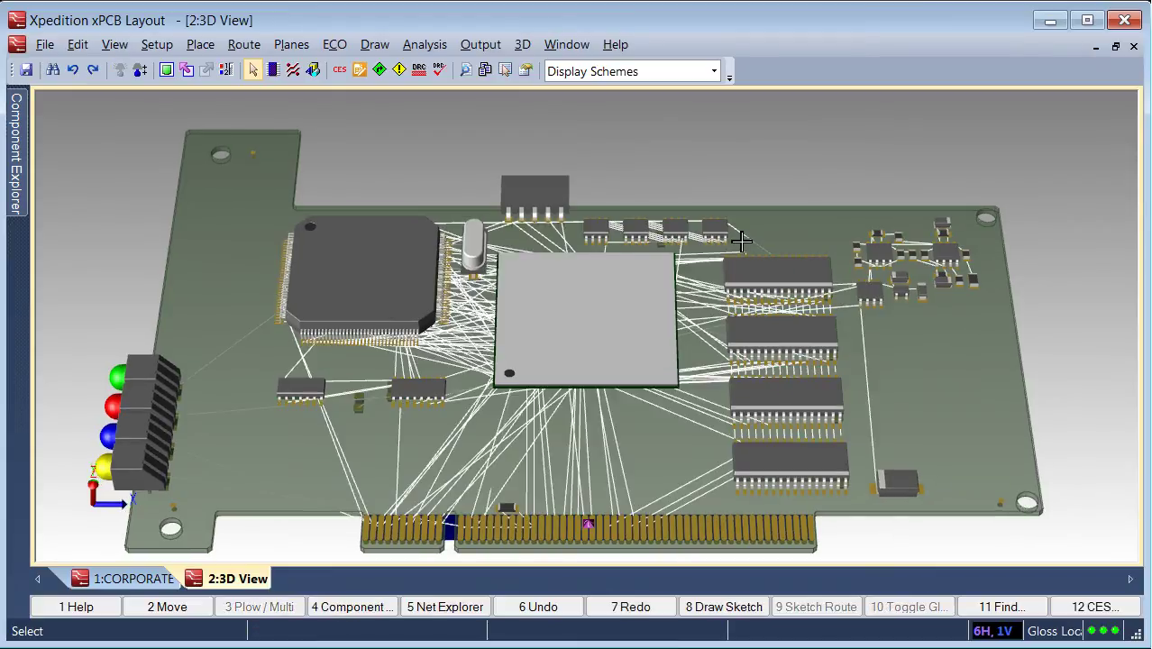
scroll(700, 225, up, 5)
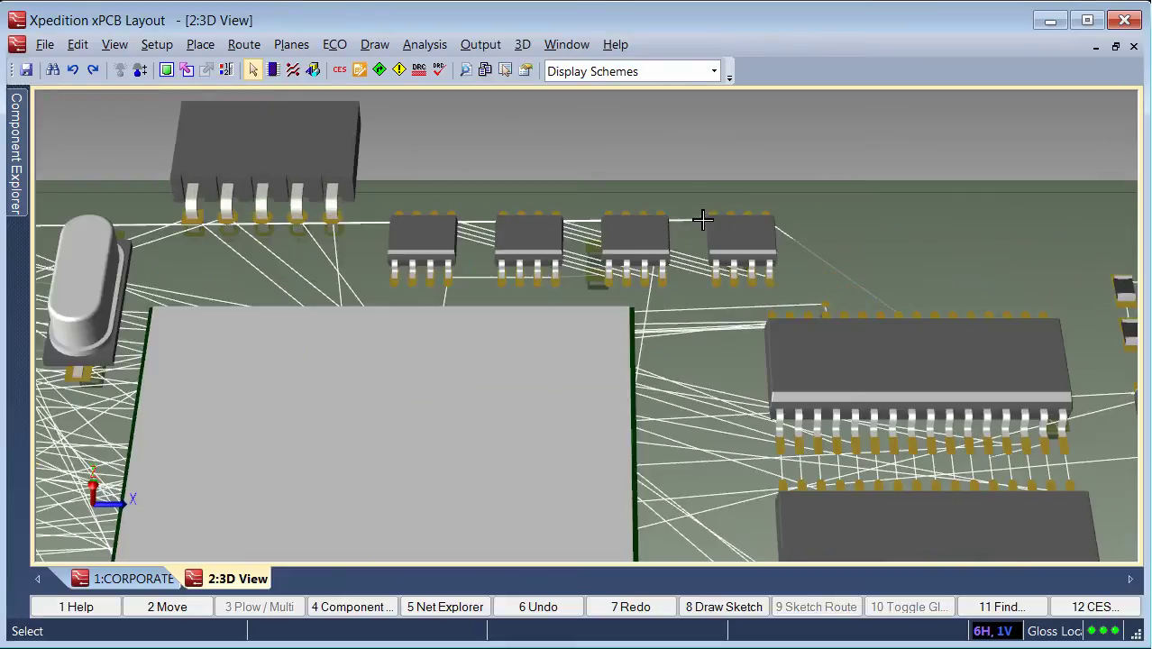
scroll(682, 204, up, 2)
middle_drag(682, 203, 663, 268)
Reorder eight-pin chips U5, U4 and U3 along the row, with U4 beside U1.
drag(757, 245, 728, 220)
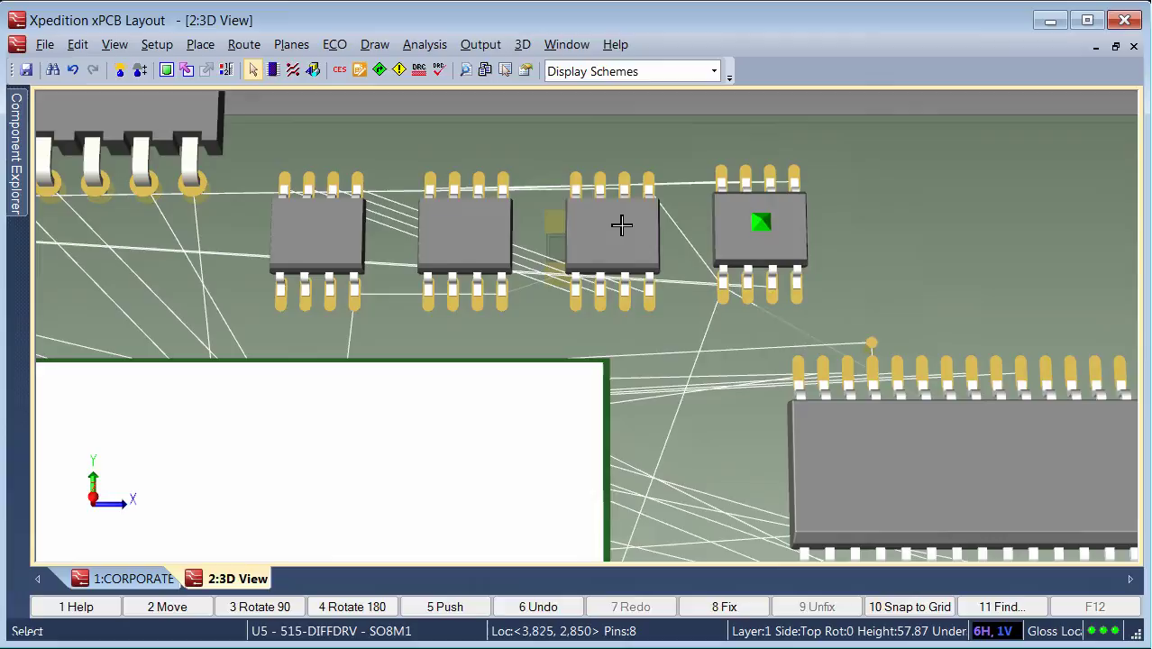
drag(618, 224, 946, 219)
drag(464, 230, 638, 232)
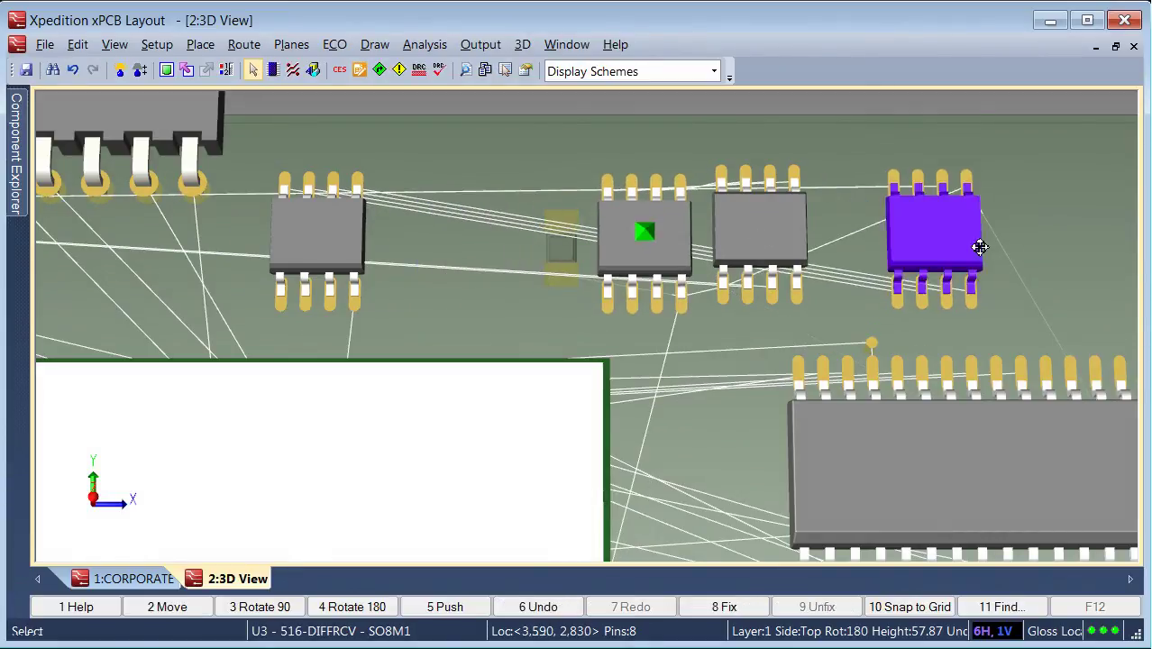
drag(967, 234, 512, 233)
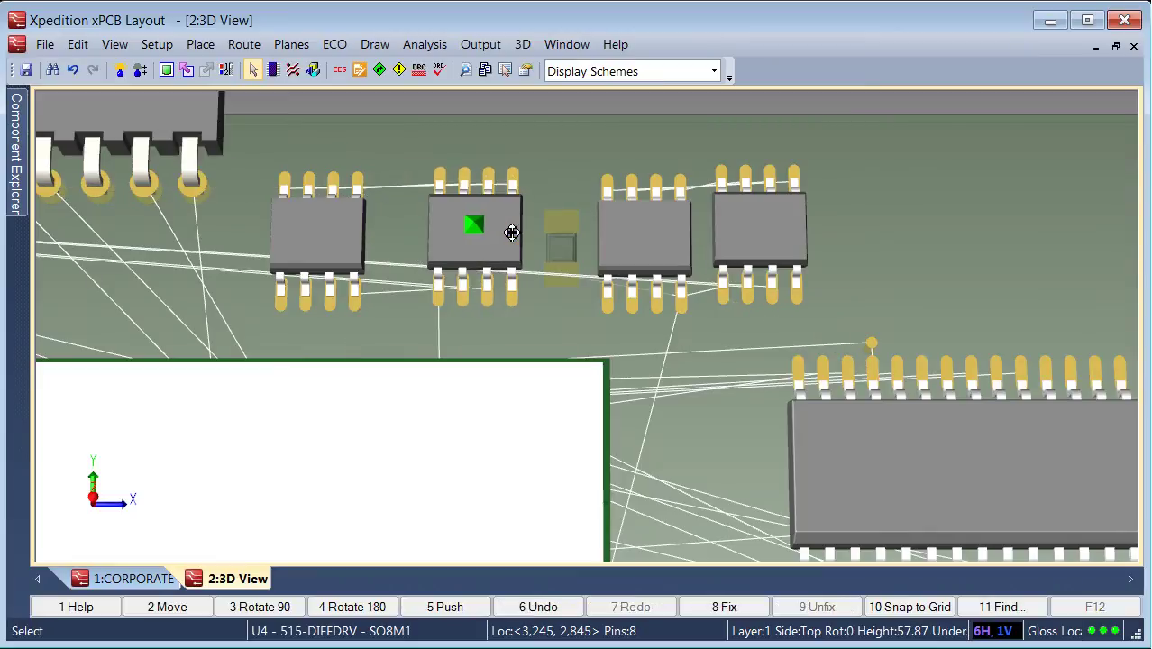
key(ctrl+b)
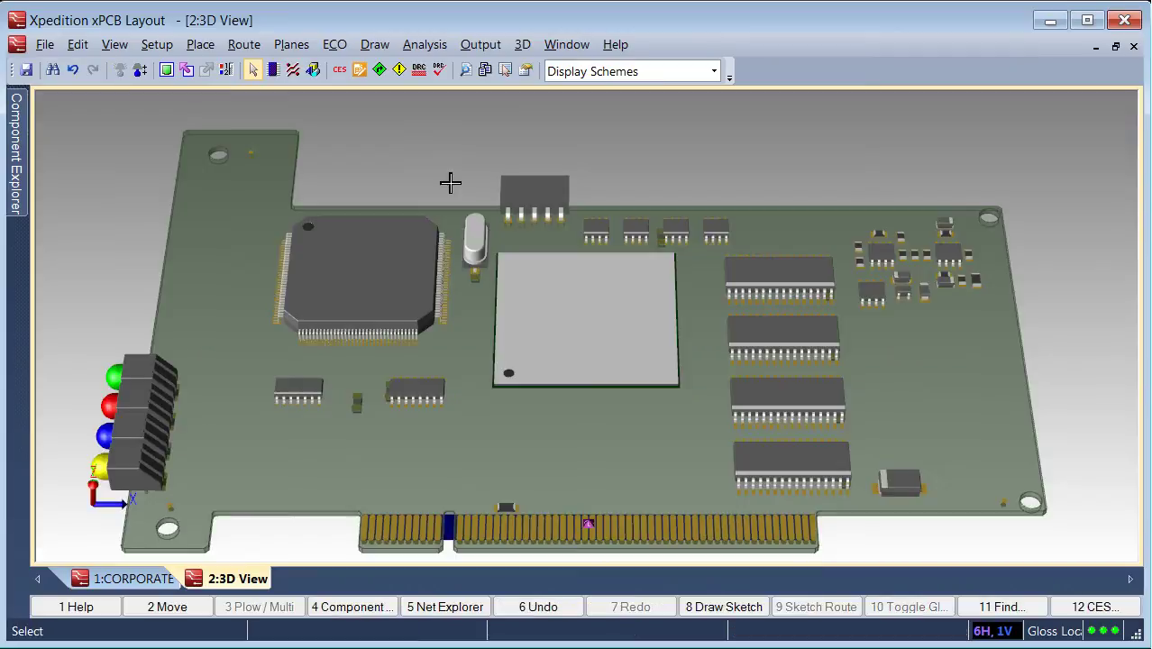
Open the 3D Clearances rules and begin dragging crystal X1 downward.
click(523, 47)
click(621, 149)
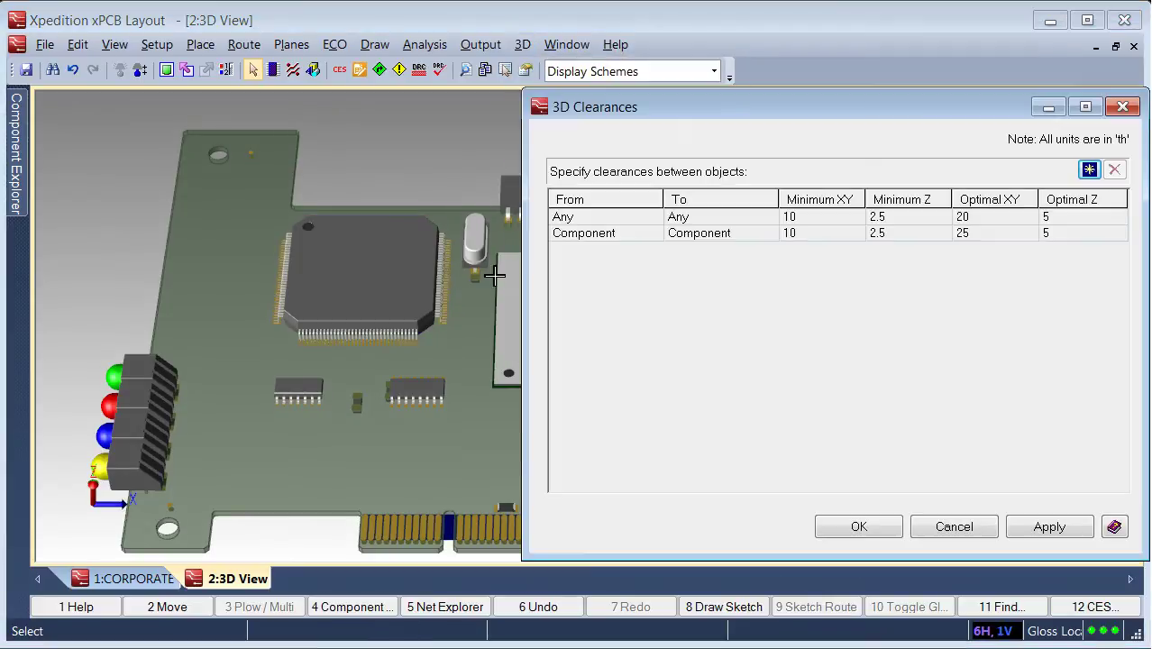
scroll(494, 277, up, 5)
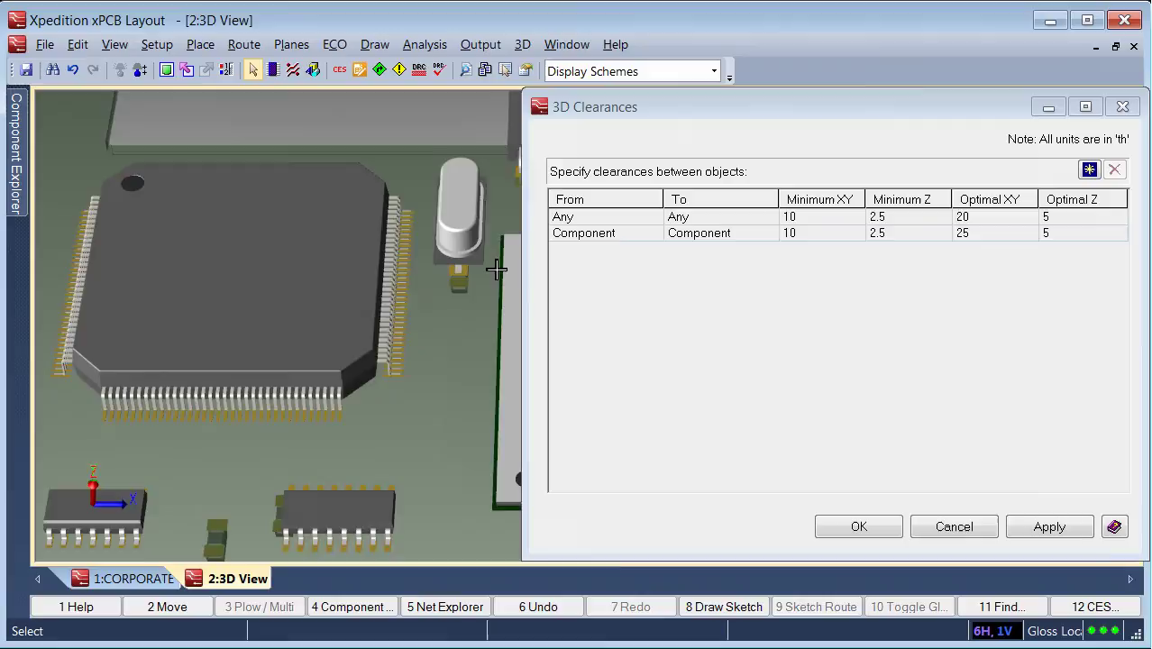
scroll(461, 310, down, 3)
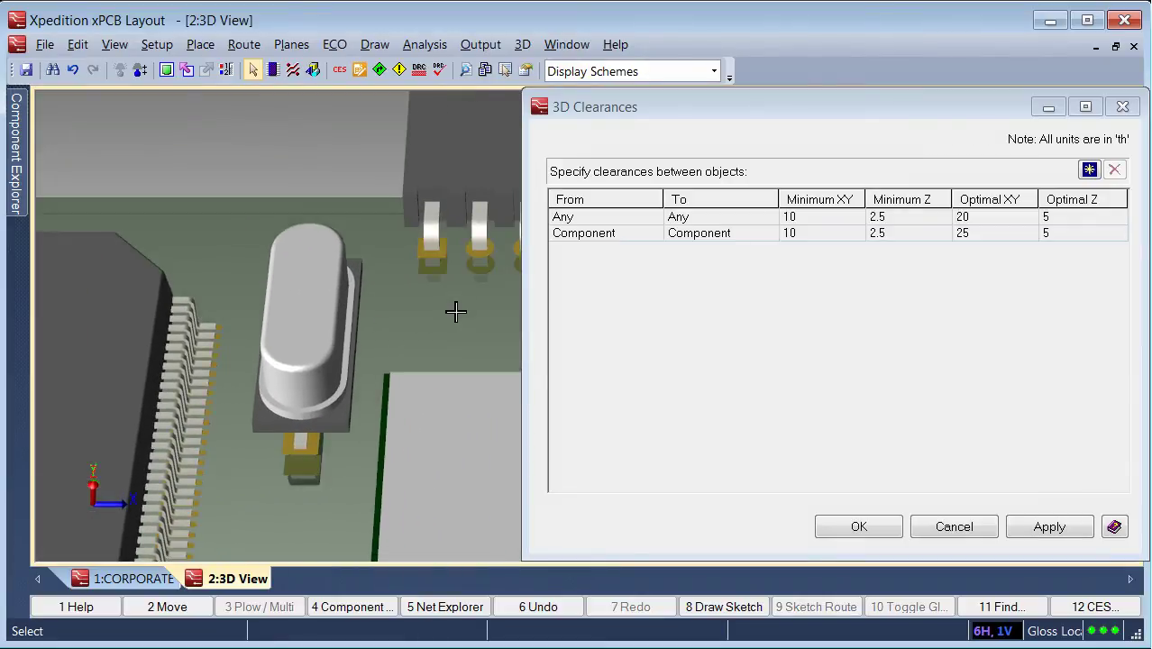
scroll(454, 311, down, 1)
click(367, 331)
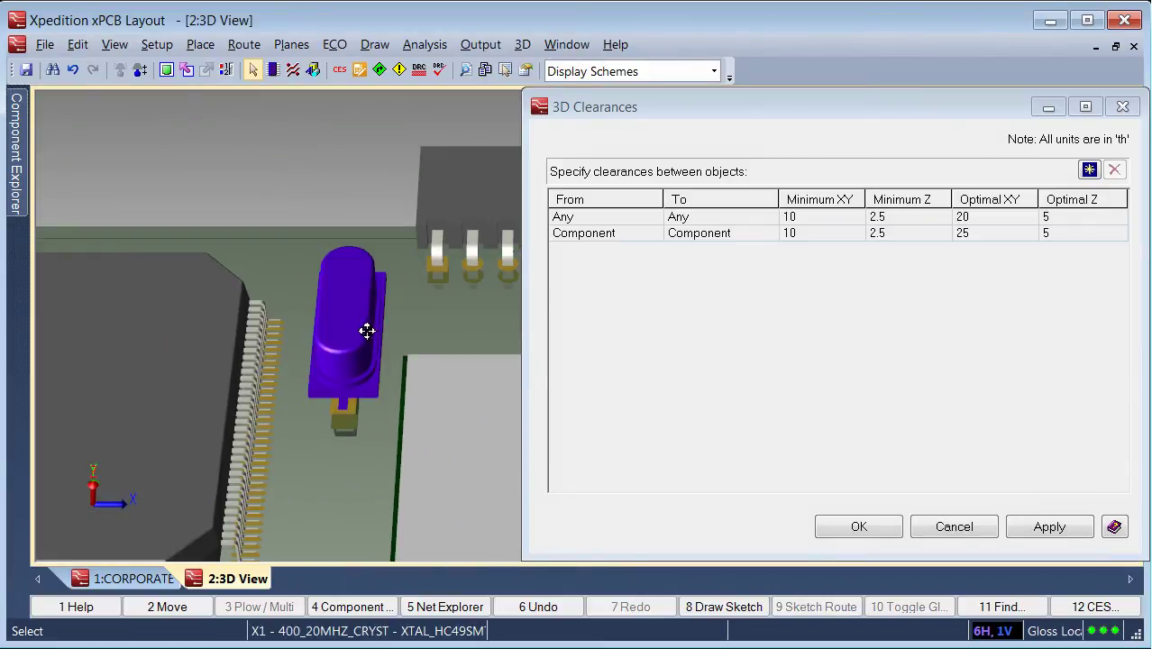
drag(365, 331, 365, 383)
Add a Component:X1-to-Component clearance rule with Minimum XY 30 and Optimal XY 60, then nudge X1.
click(1090, 169)
click(656, 250)
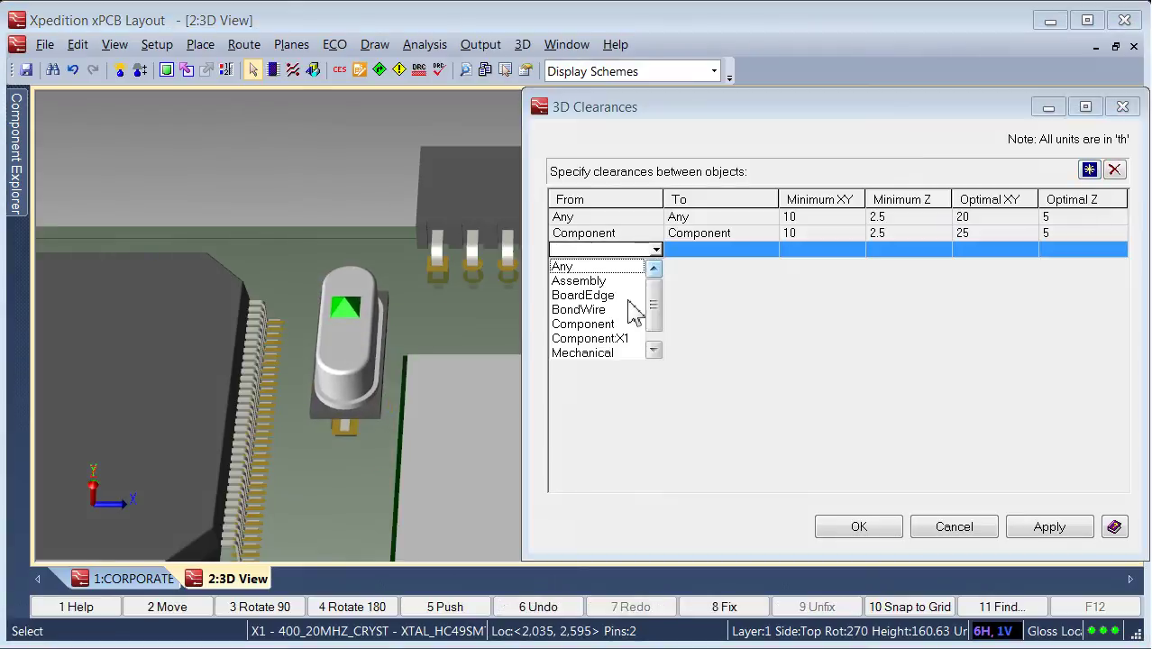
click(609, 338)
click(769, 250)
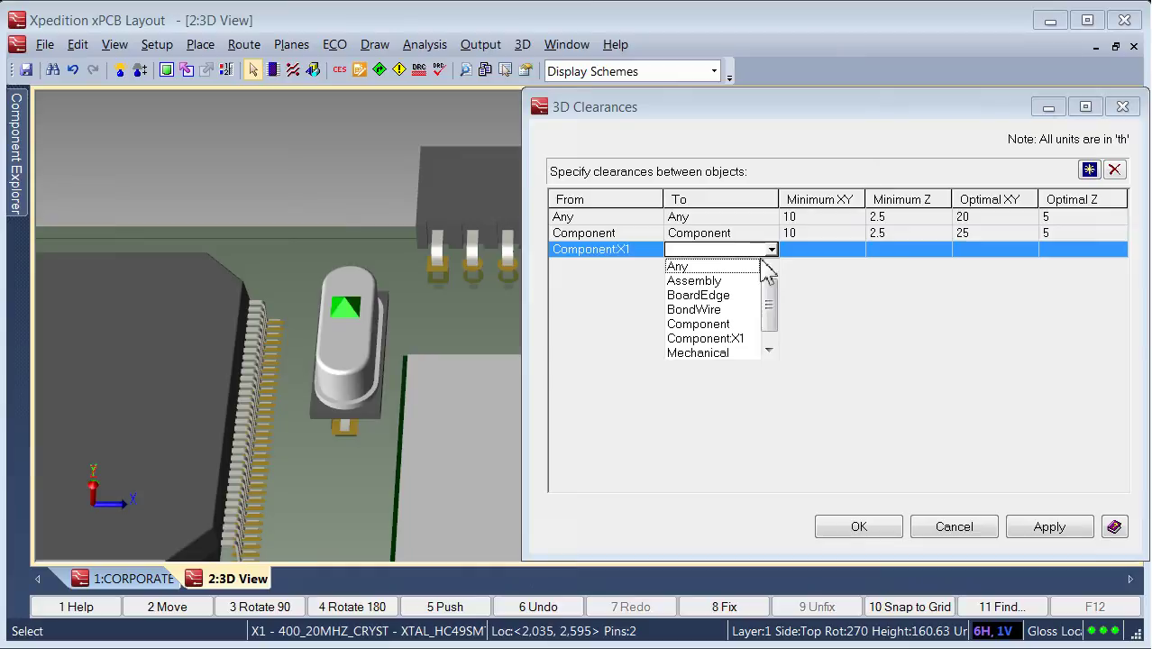
click(717, 324)
click(805, 250)
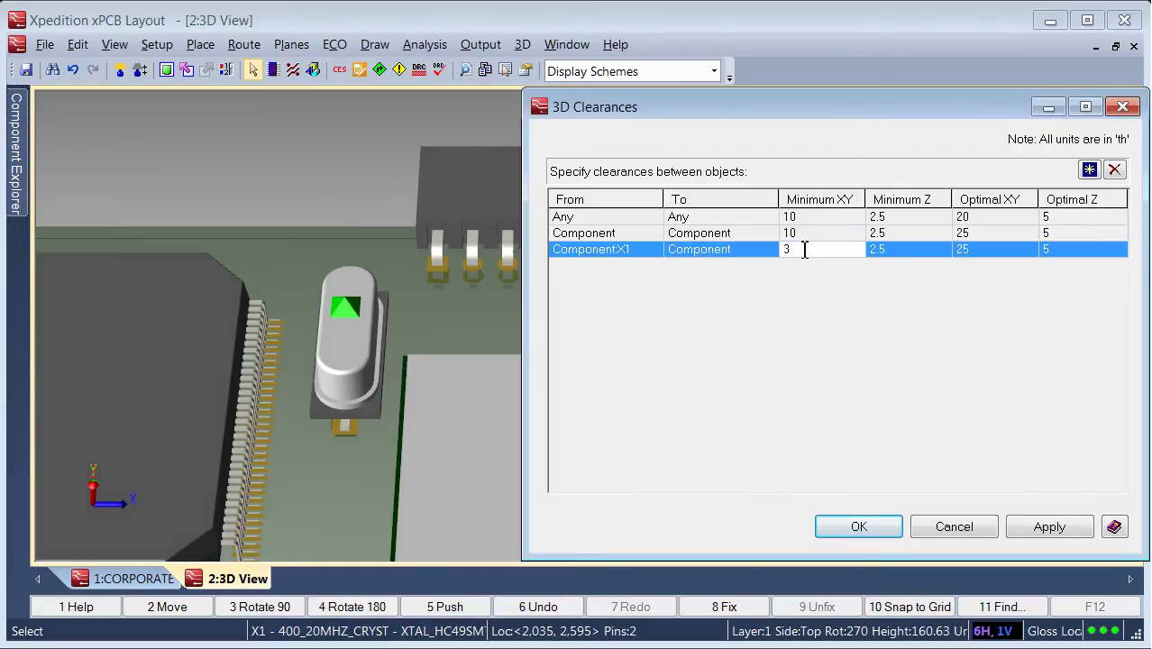
click(980, 254)
click(989, 253)
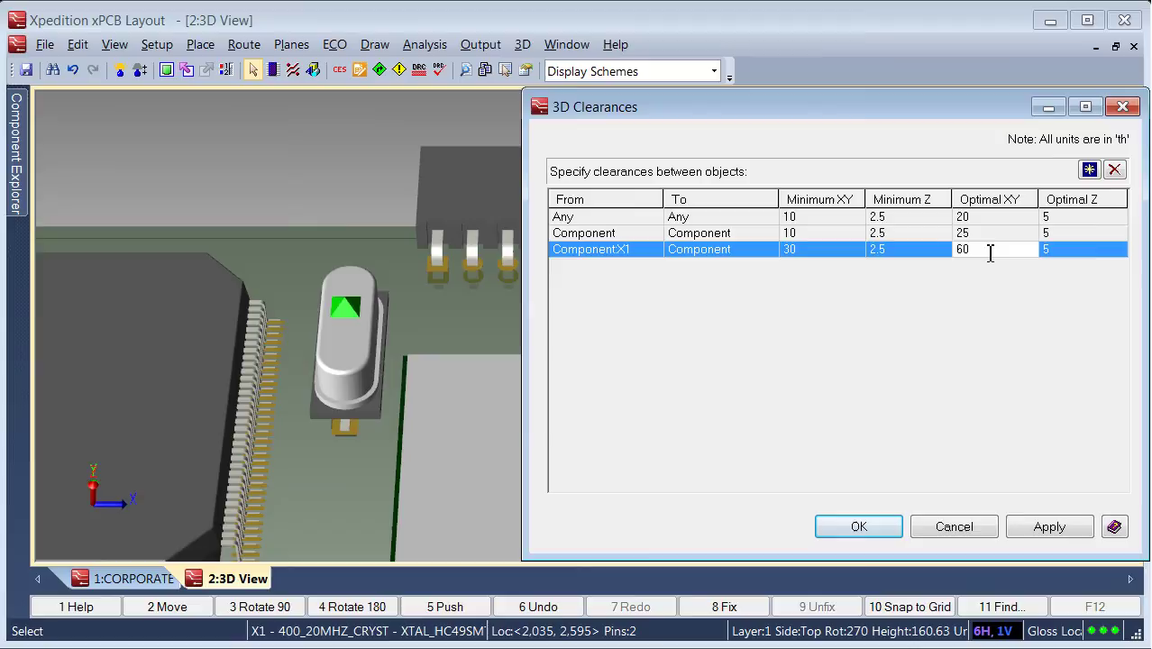
text(60)
key(Tab)
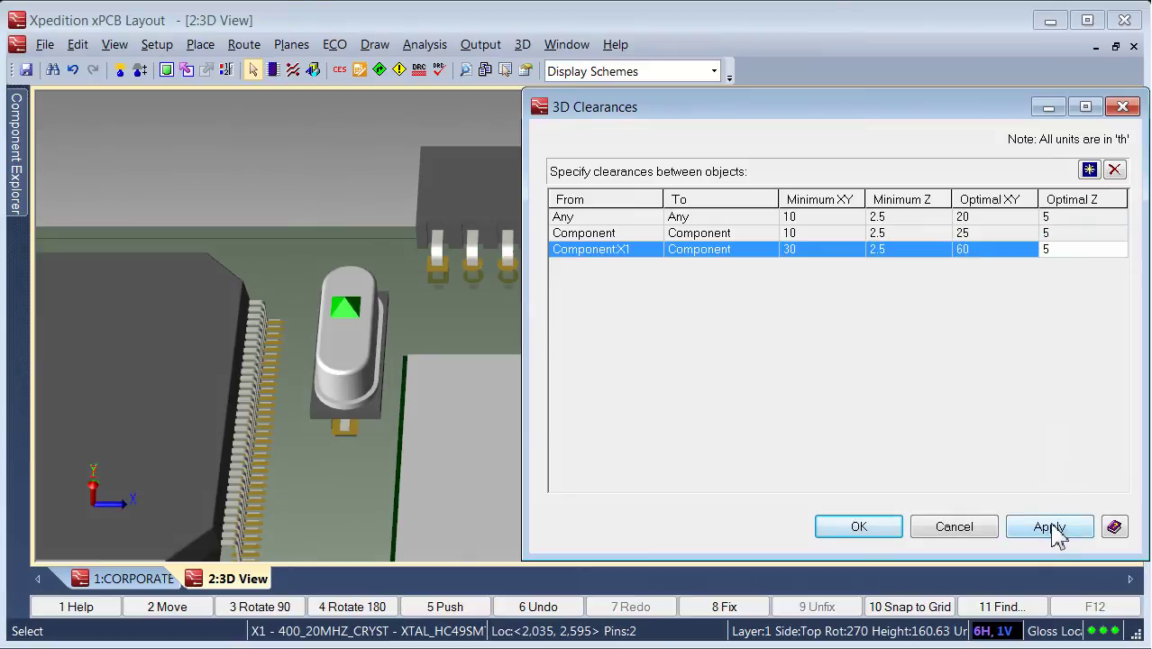
mouse_move(341, 344)
mouse_down()
mouse_move(360, 358)
mouse_move(337, 361)
mouse_up()
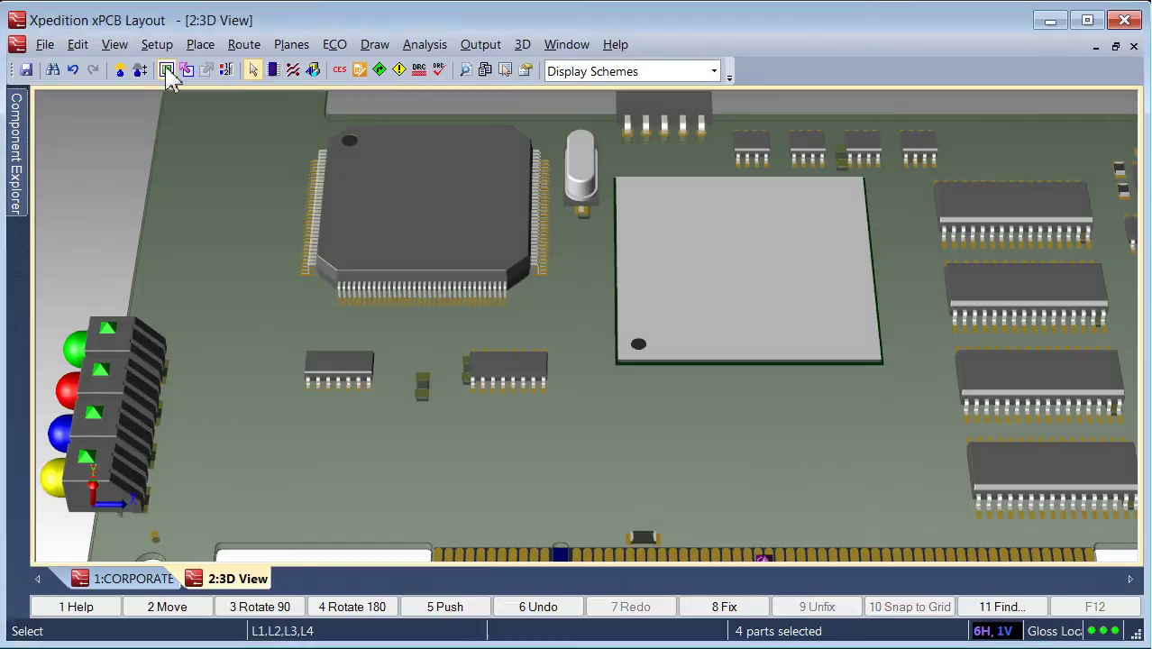
Undo the X1 nudge, place U25 on the board's right side, and pin Component Explorer.
click(167, 70)
key(ctrl+z)
mouse_move(18, 185)
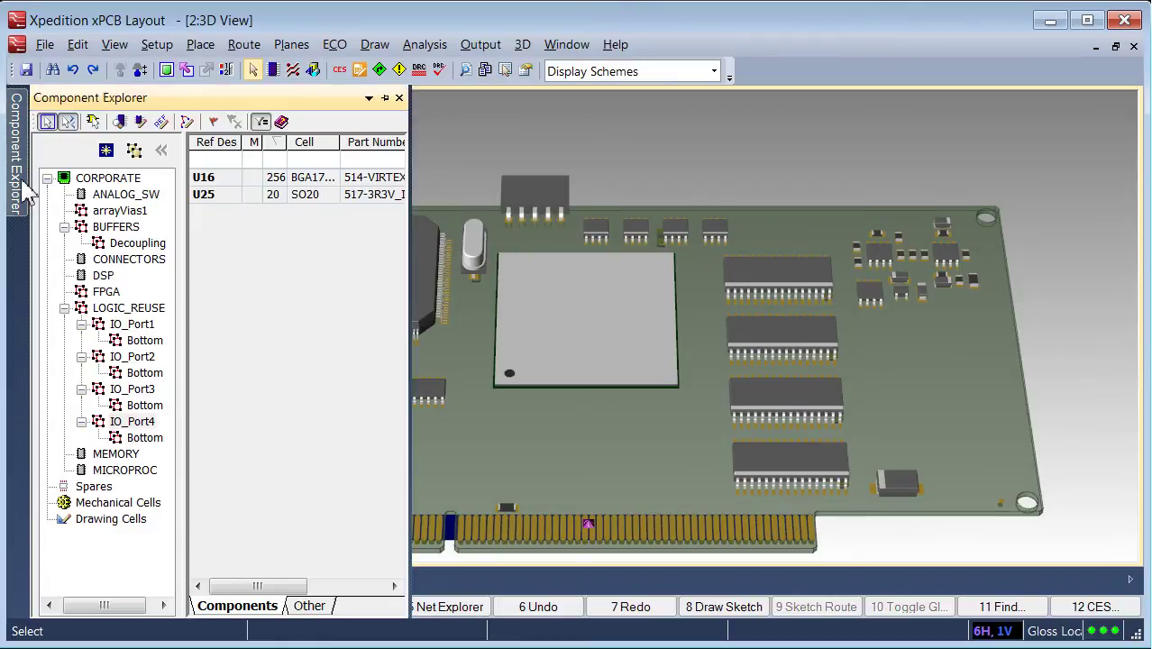
click(231, 198)
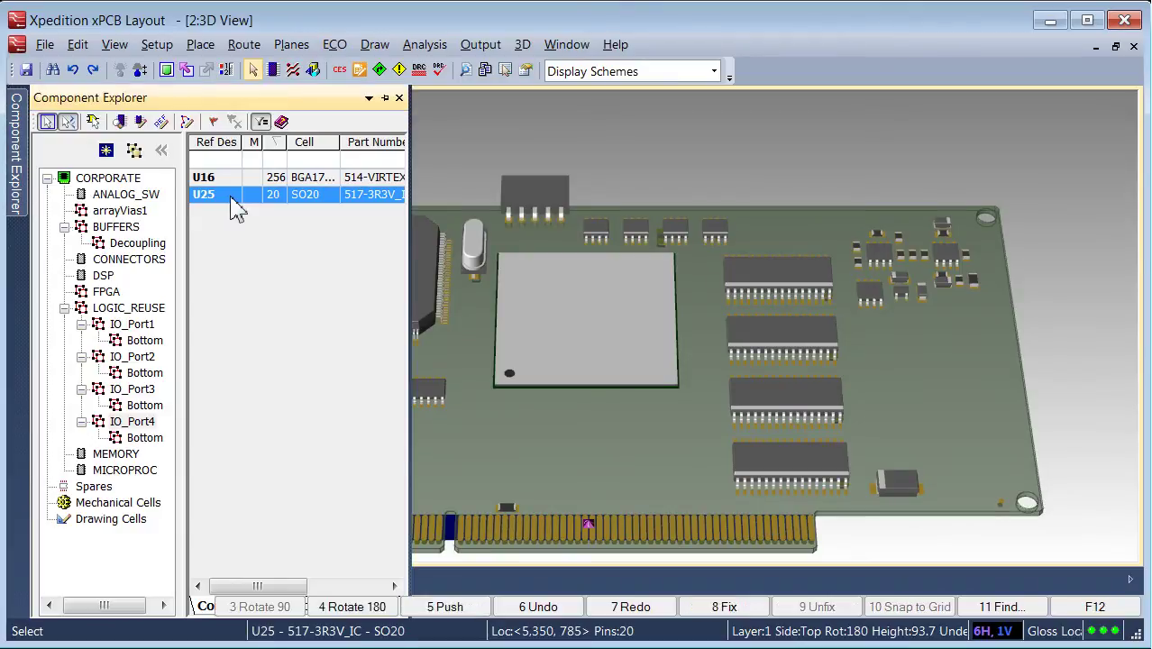
right_click(231, 198)
click(227, 214)
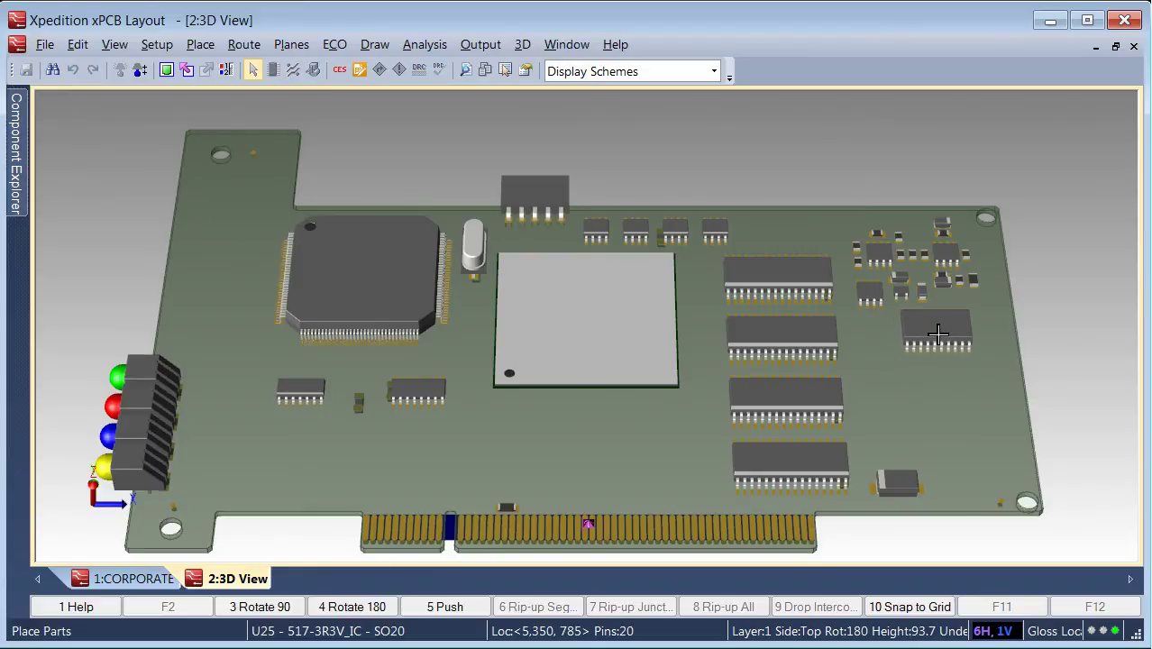
click(937, 336)
click(937, 417)
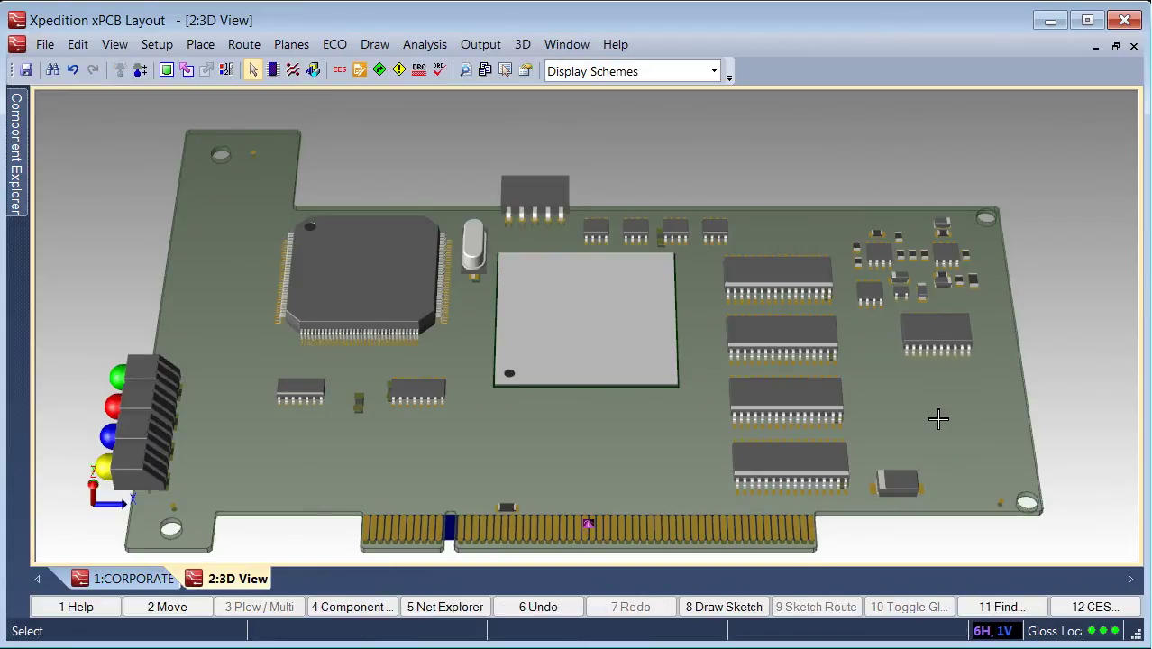
click(15, 153)
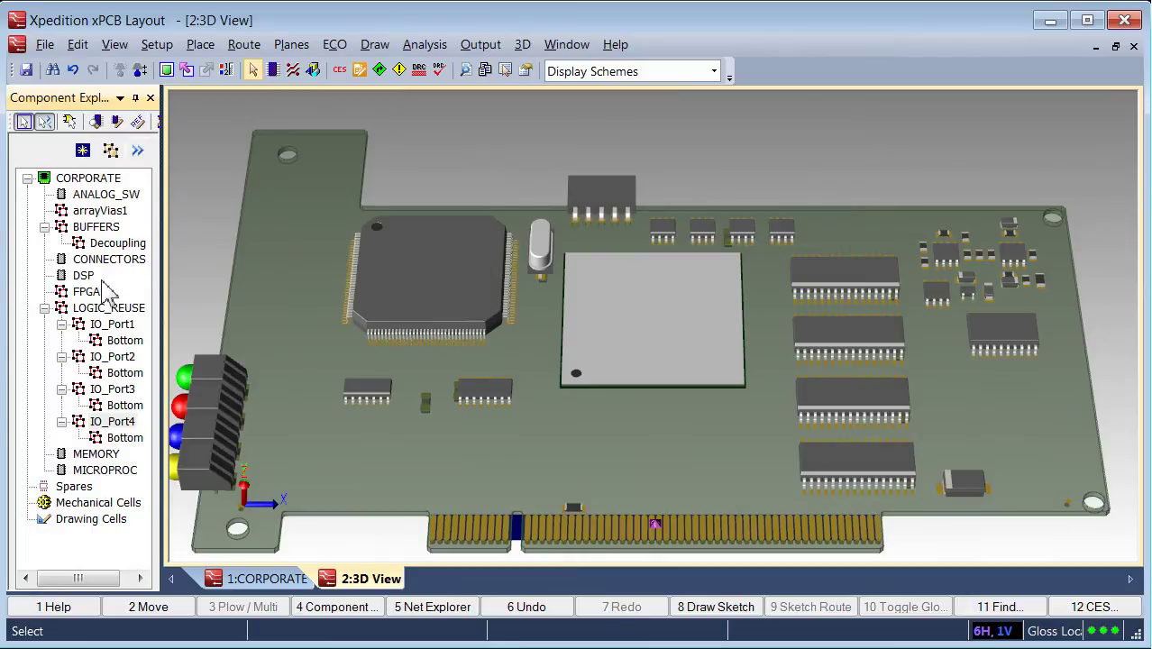
Place the FPGA group at right, LOGIC_REUSE near centre and BUFFERS at upper left.
drag(112, 421, 1010, 406)
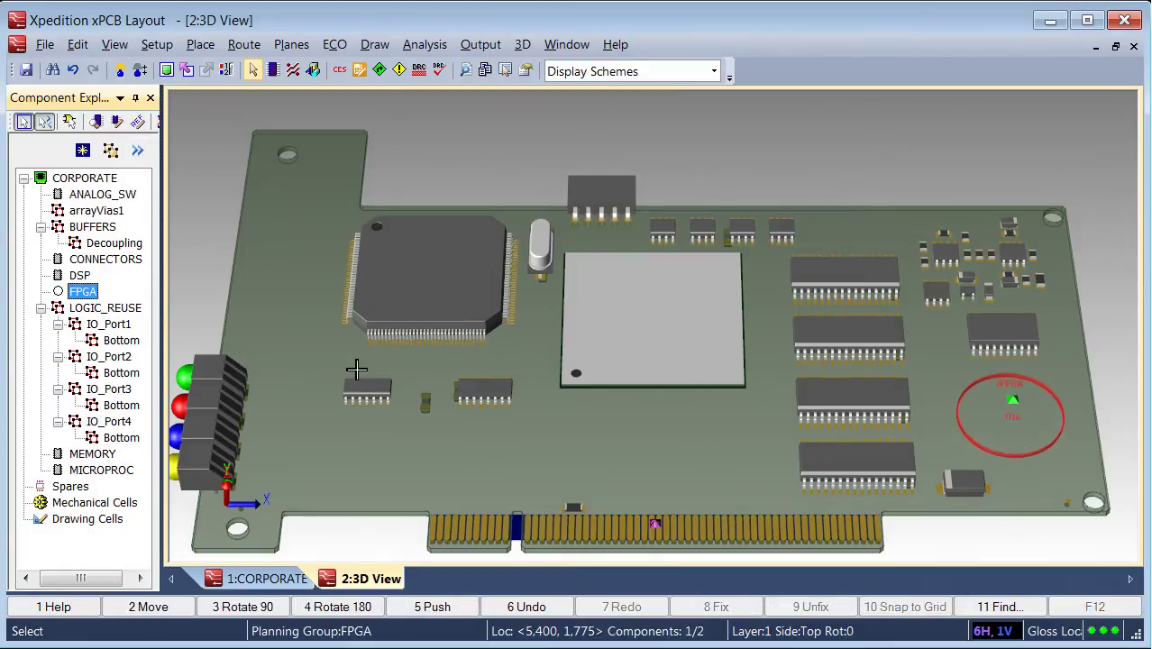
drag(126, 308, 566, 439)
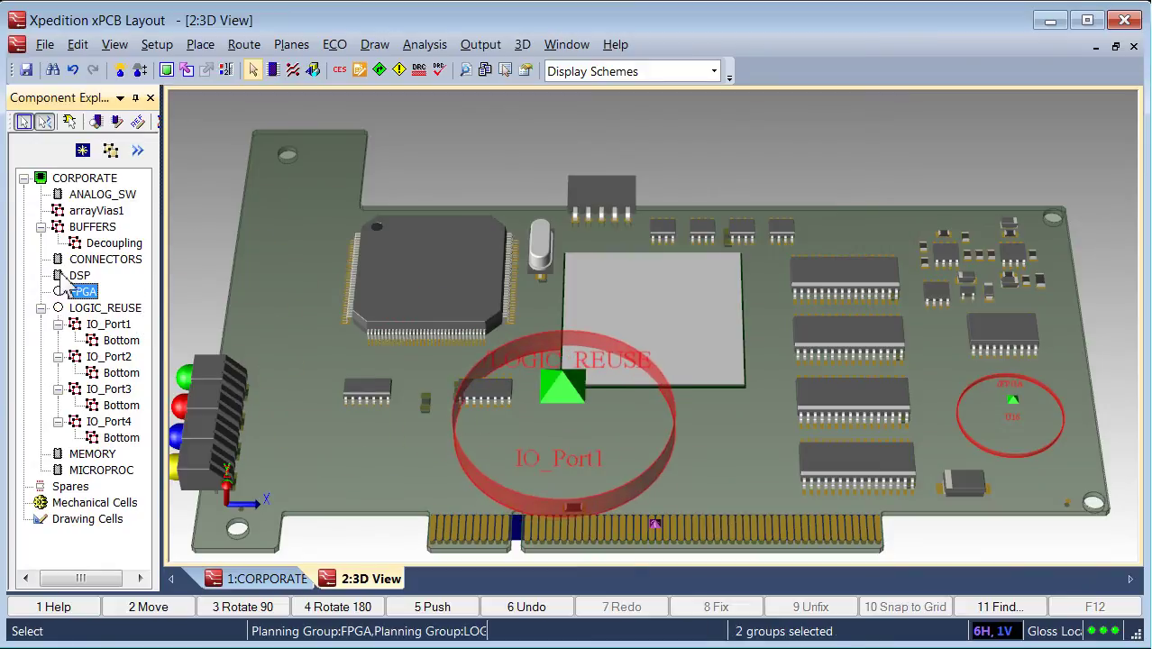
drag(81, 228, 295, 261)
click(136, 97)
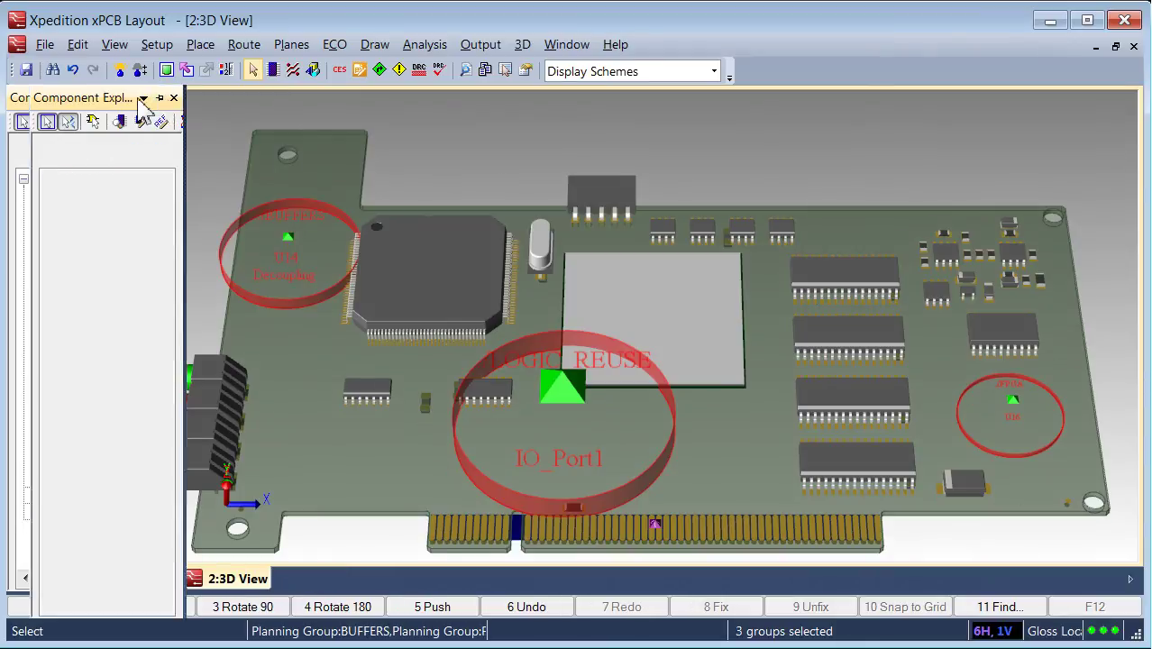
Line up the IO_Port1 through IO_Port4 groups in a row along the board's bottom.
drag(509, 465, 259, 465)
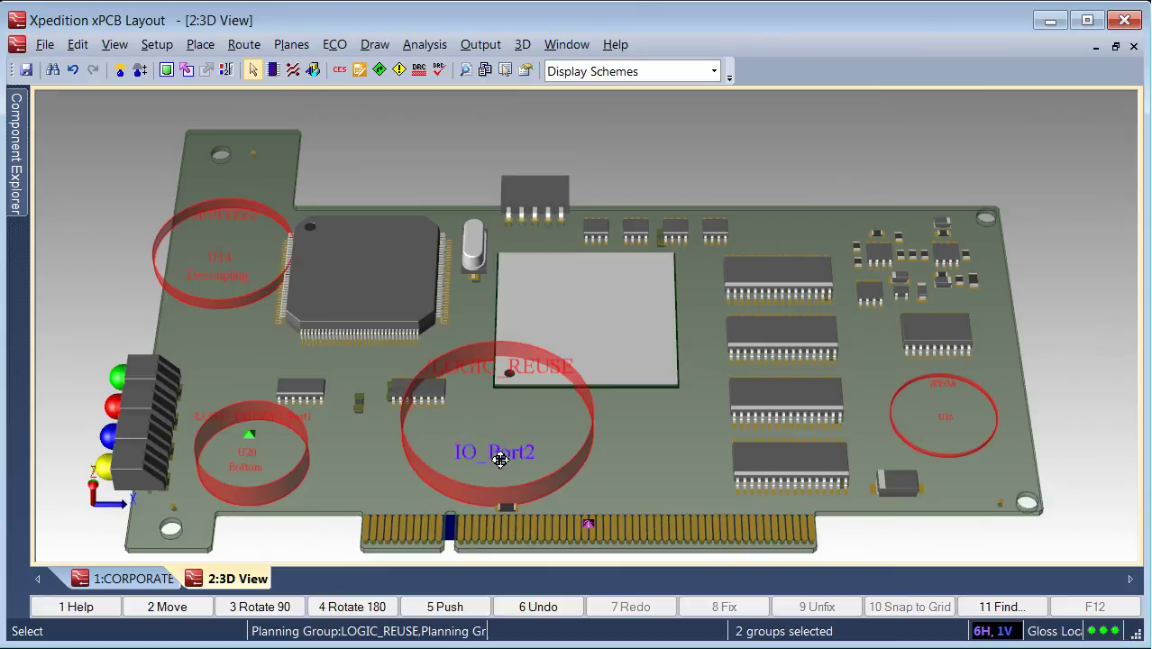
drag(496, 458, 371, 467)
click(372, 467)
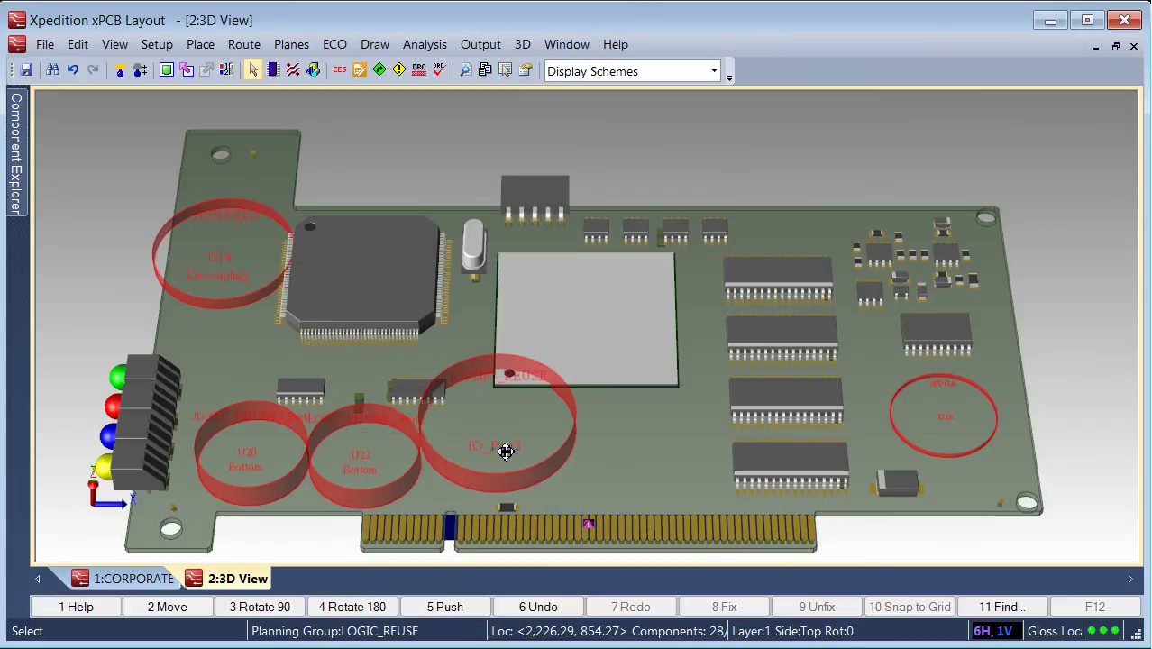
drag(506, 451, 615, 462)
click(539, 448)
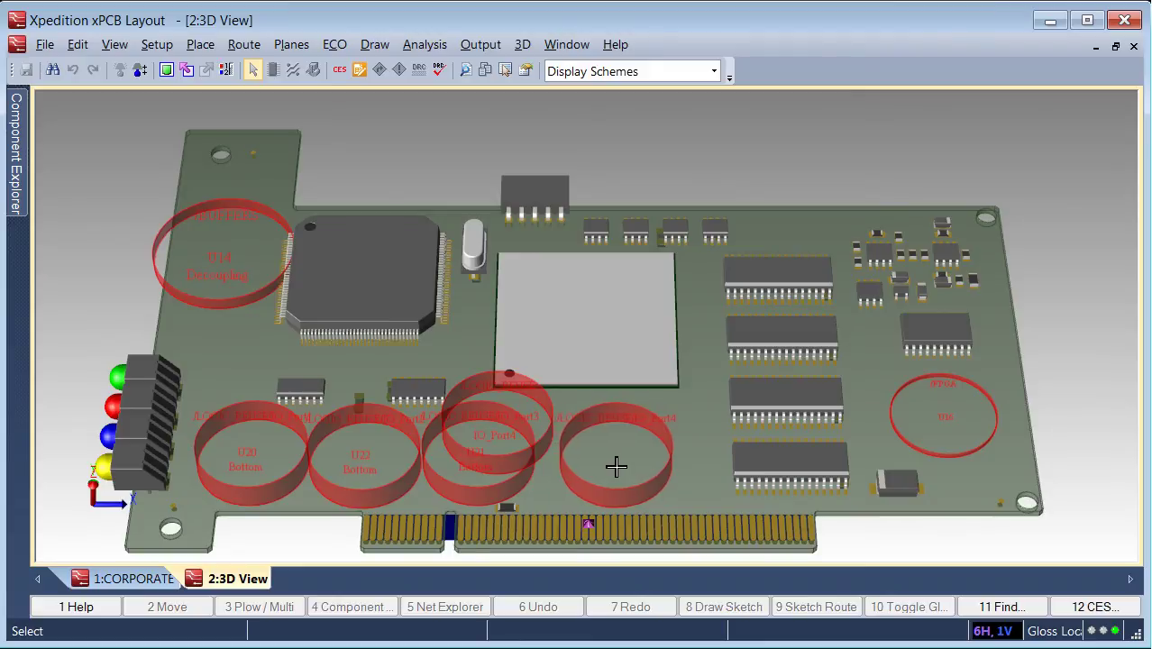
click(703, 471)
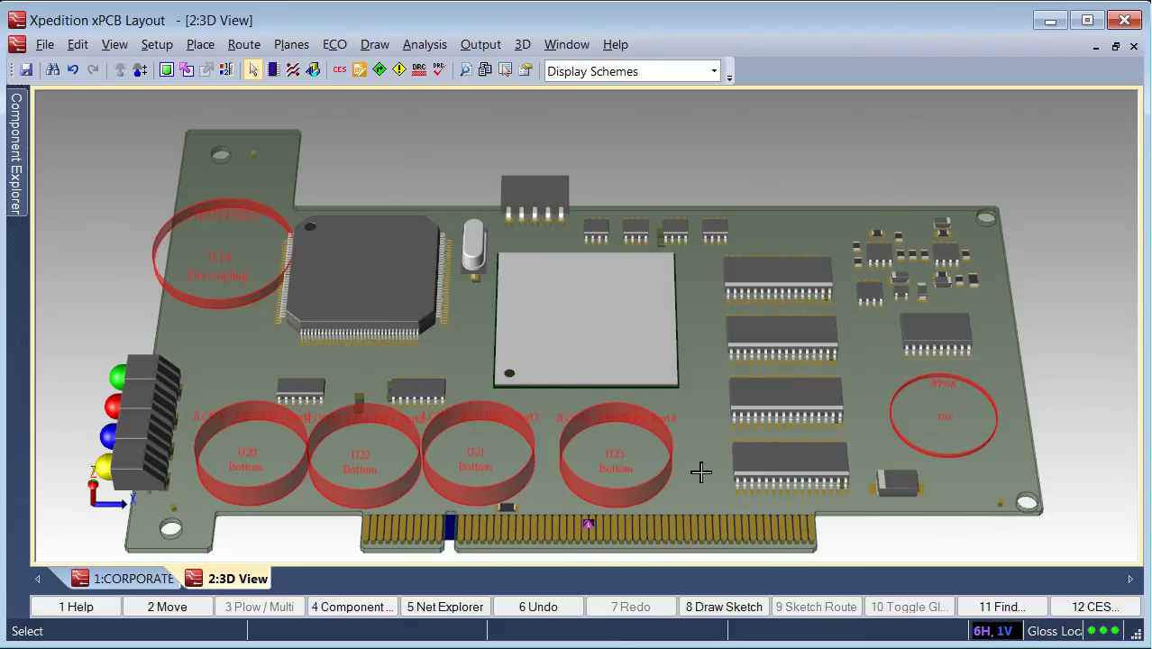
Place FPGA part U16 inside the FPGA group area on the board's right.
right_click(945, 420)
click(919, 526)
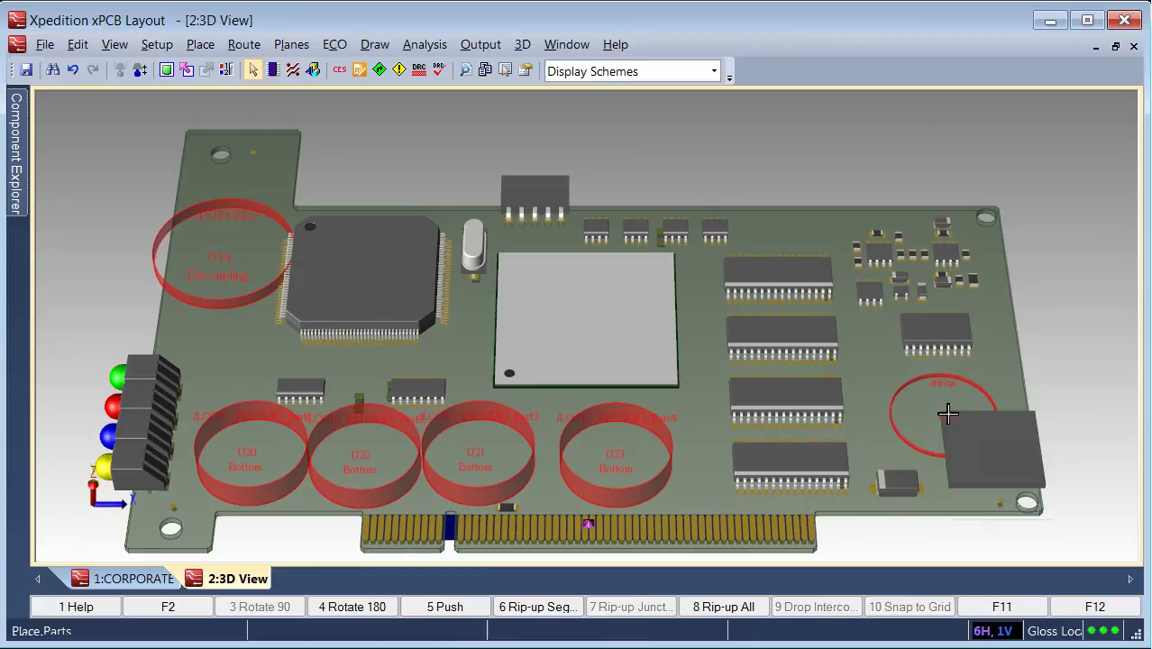
click(948, 415)
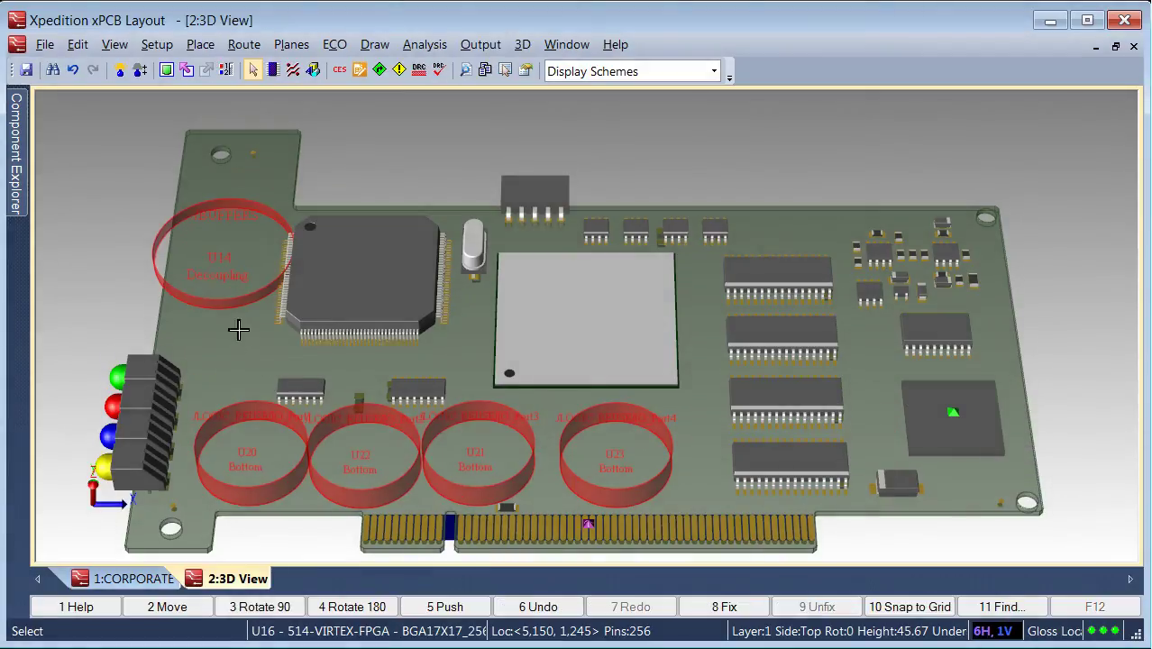
Arrange all levels of the BUFFERS group's parts.
click(221, 302)
right_click(221, 301)
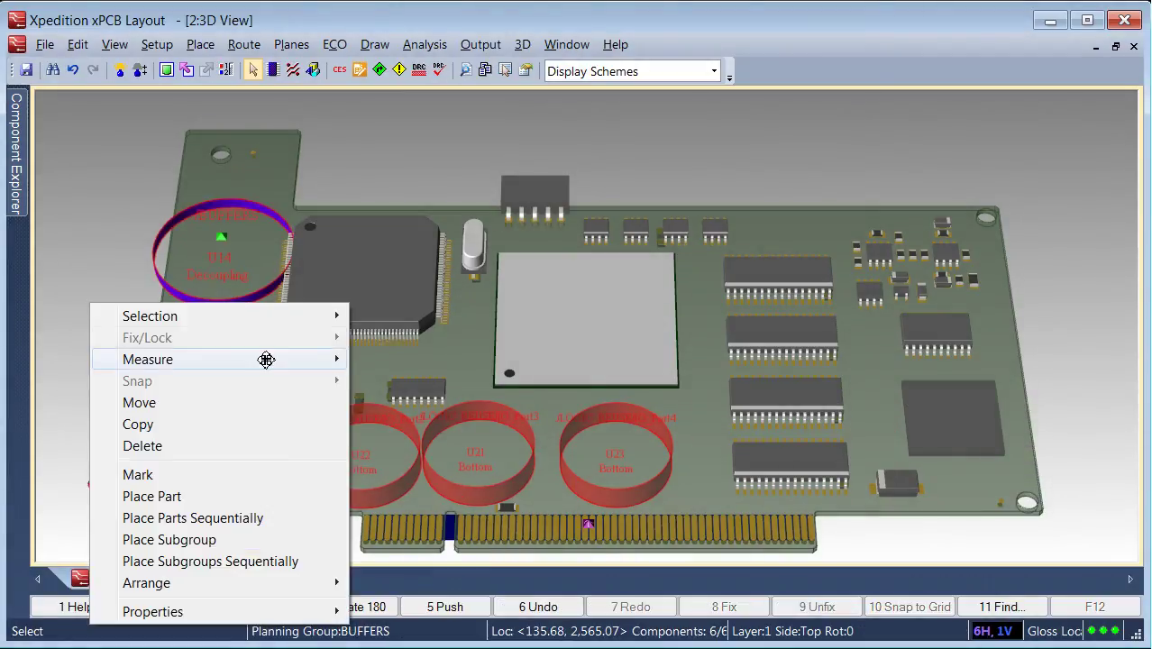
mouse_move(298, 586)
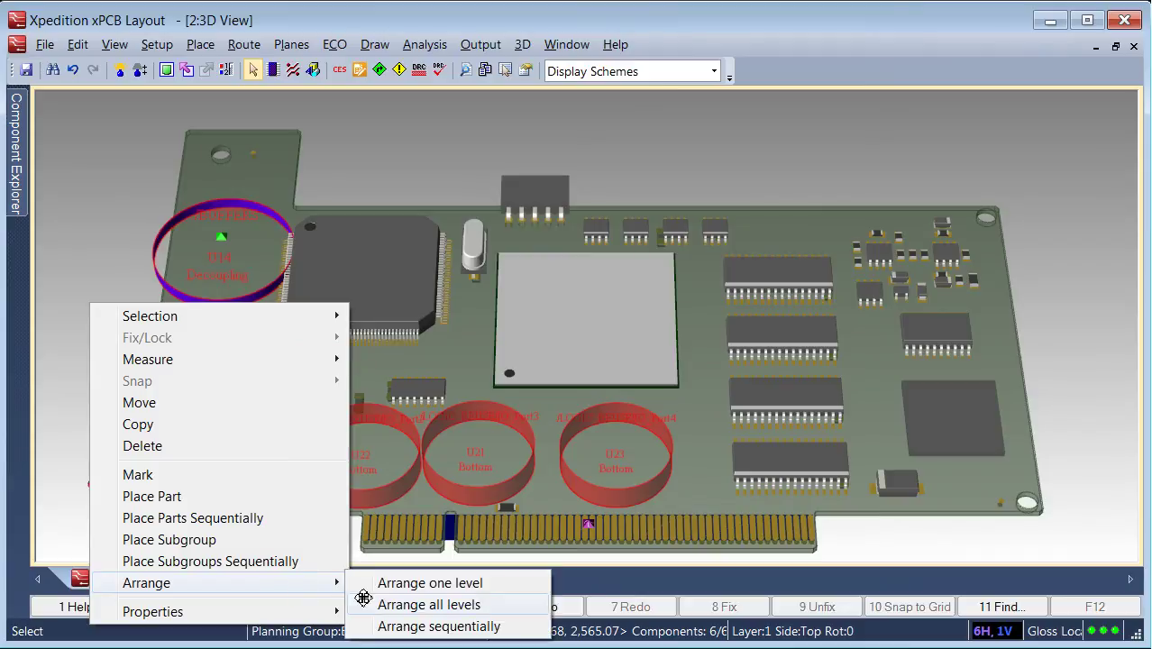
click(363, 598)
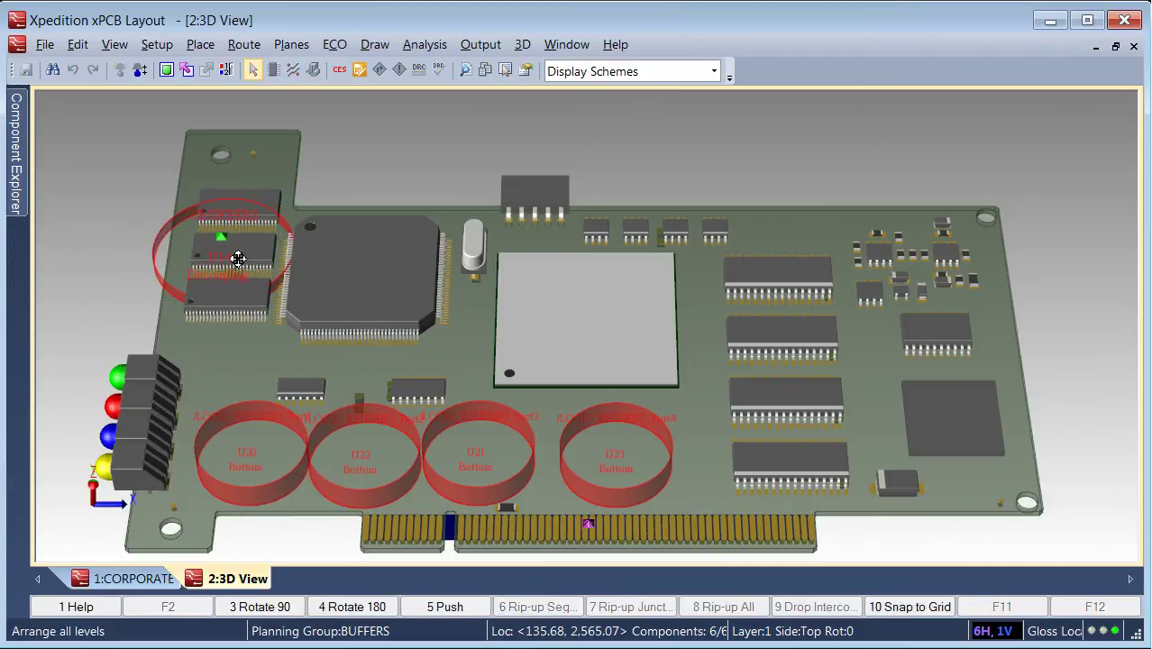
Set the arranged BUFFERS parts down at the board's upper left.
click(237, 258)
scroll(643, 468, up, 4)
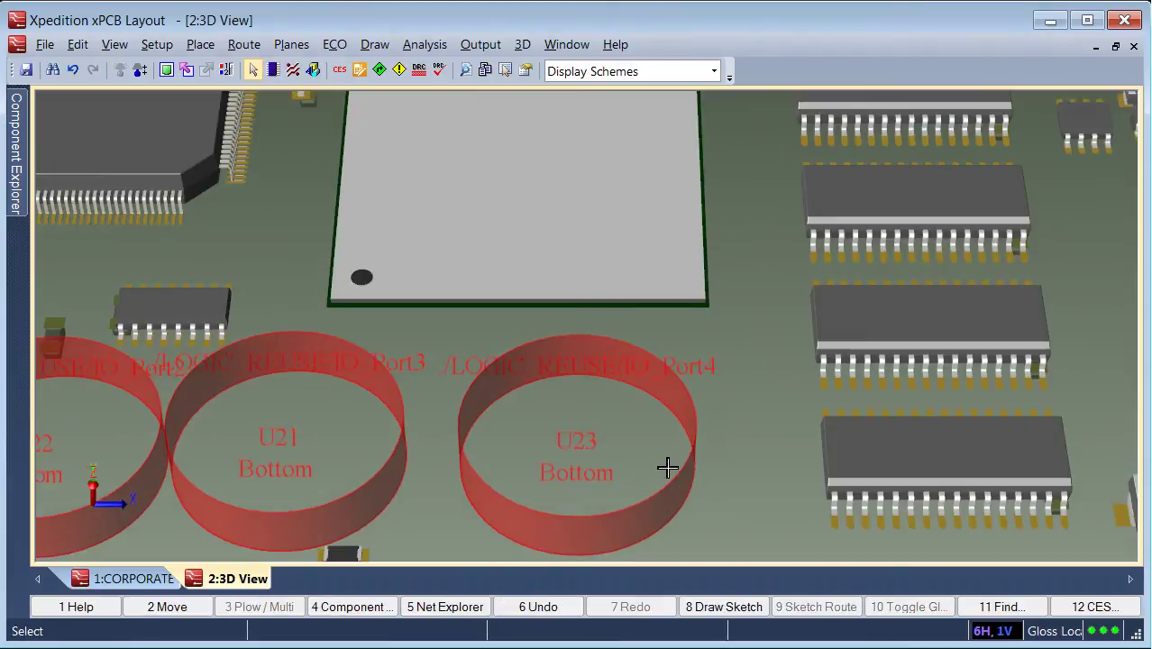
scroll(759, 432, down, 2)
Arrange the IO_Port4 group one level, placing U23, U30 and C8 on the board.
click(663, 153)
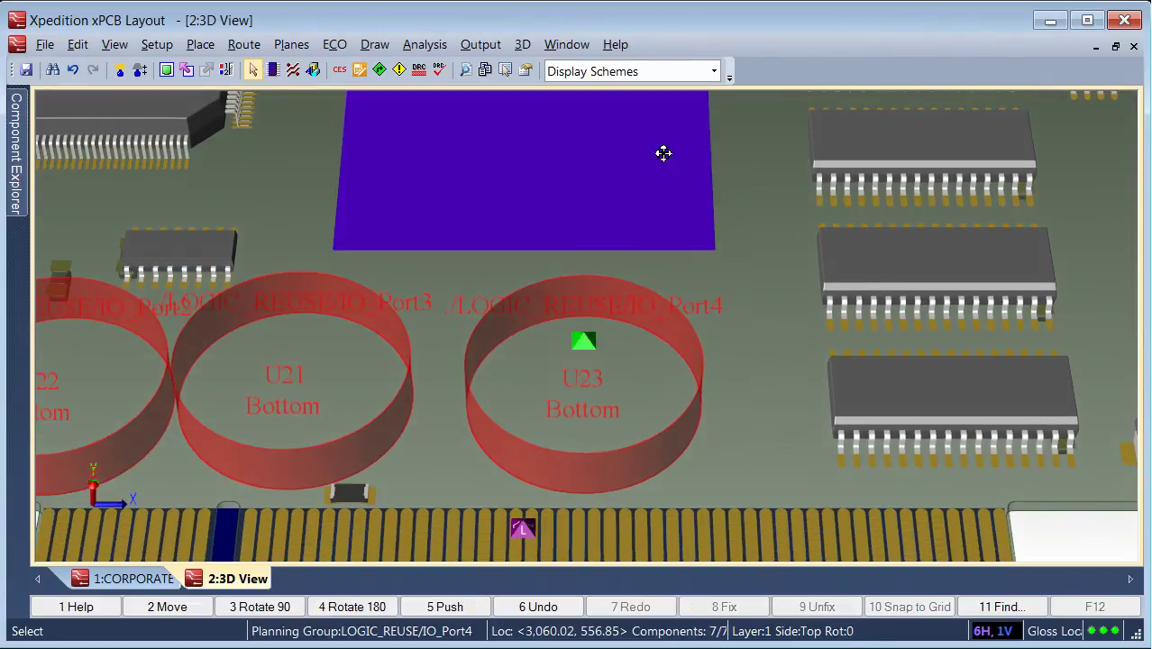
right_click(664, 153)
mouse_move(709, 430)
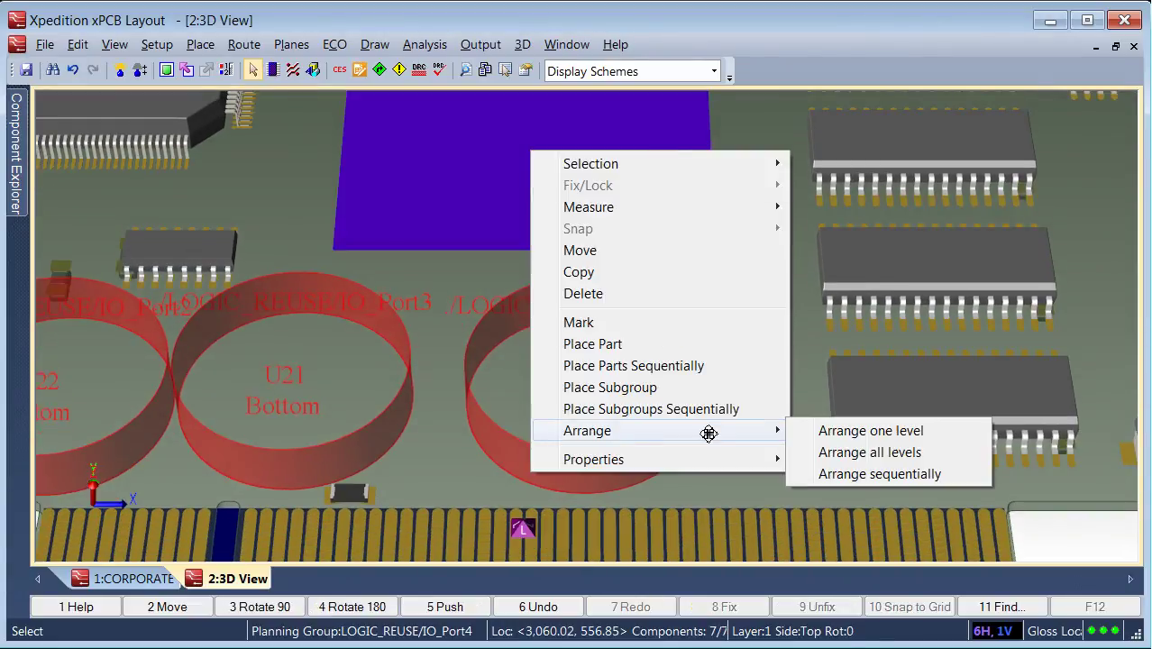
click(839, 440)
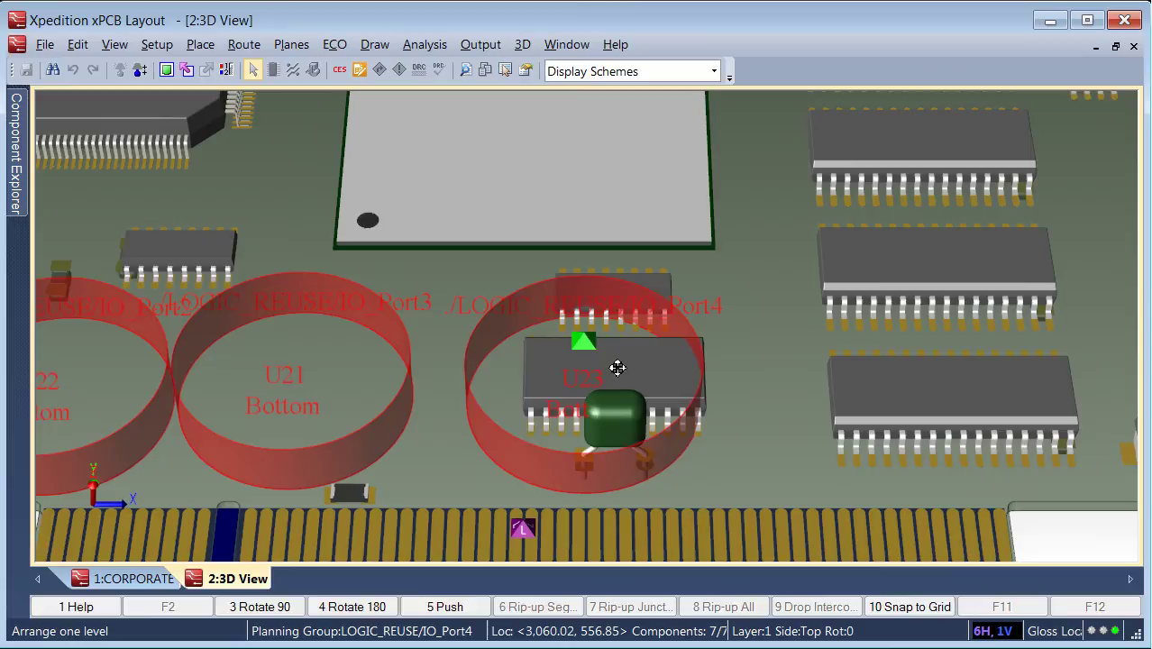
click(618, 368)
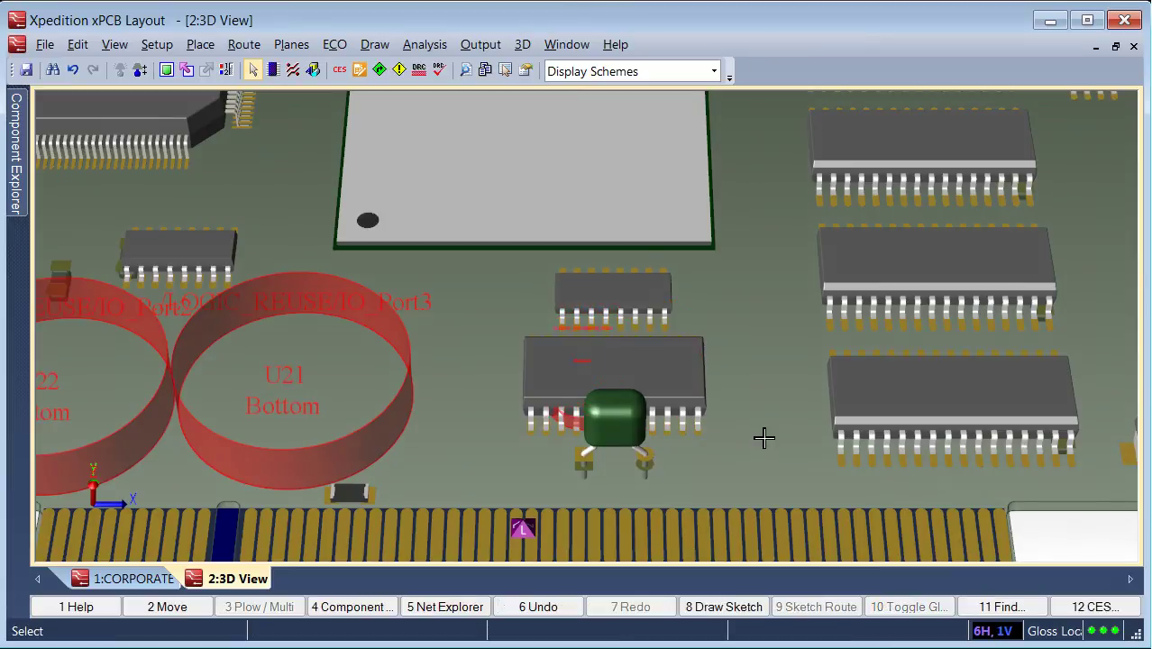
click(688, 453)
Copy the C8/U23/U30 circuit into the U21, U22 and leftmost IO port areas.
right_click(727, 157)
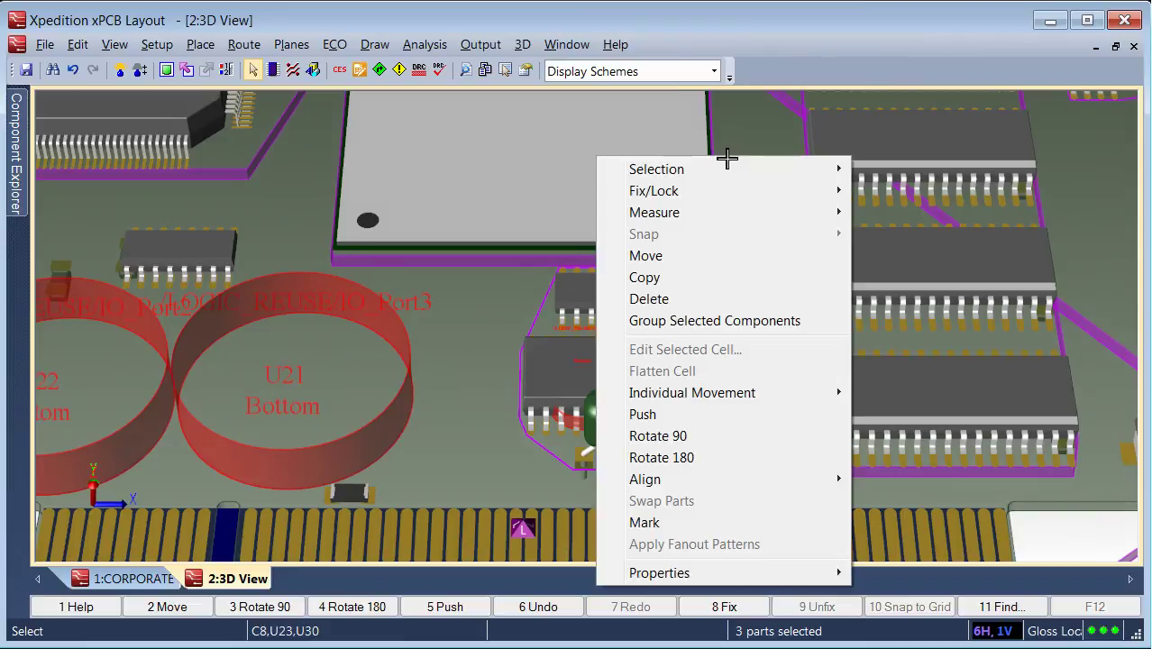
click(721, 275)
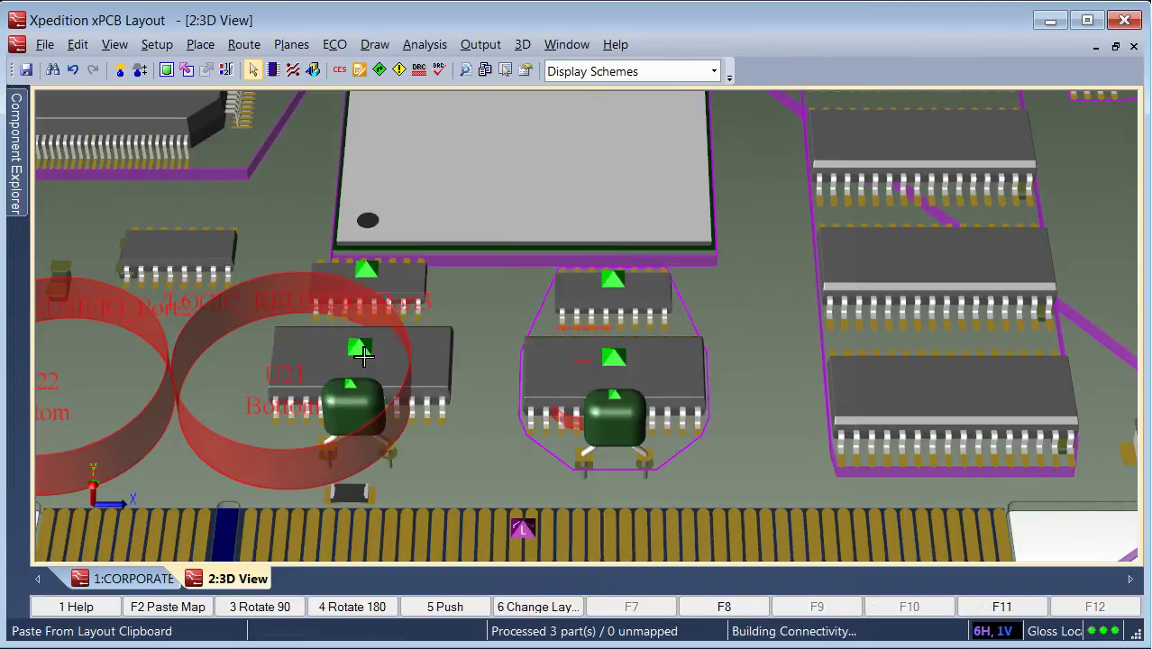
click(300, 363)
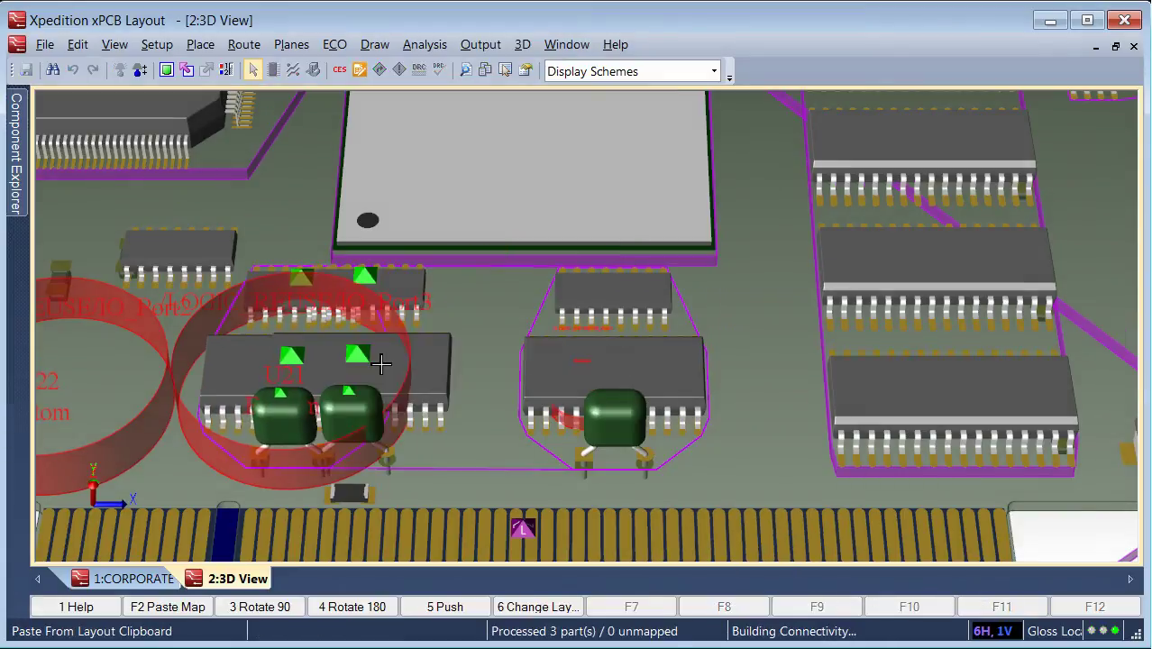
key(Left)
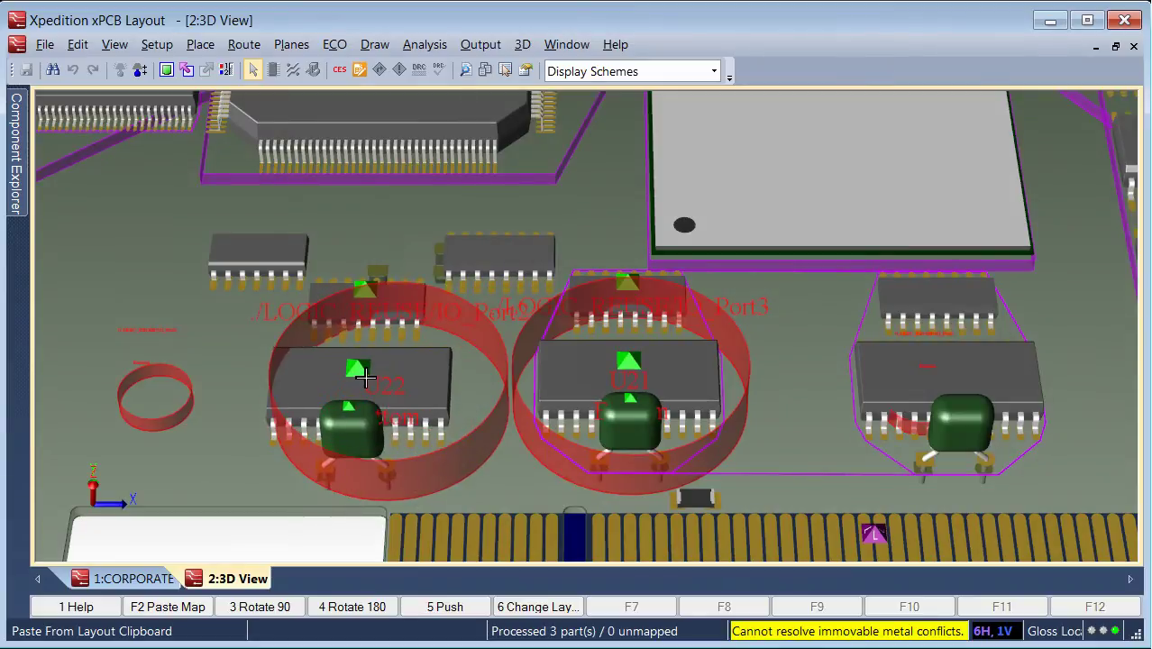
click(365, 376)
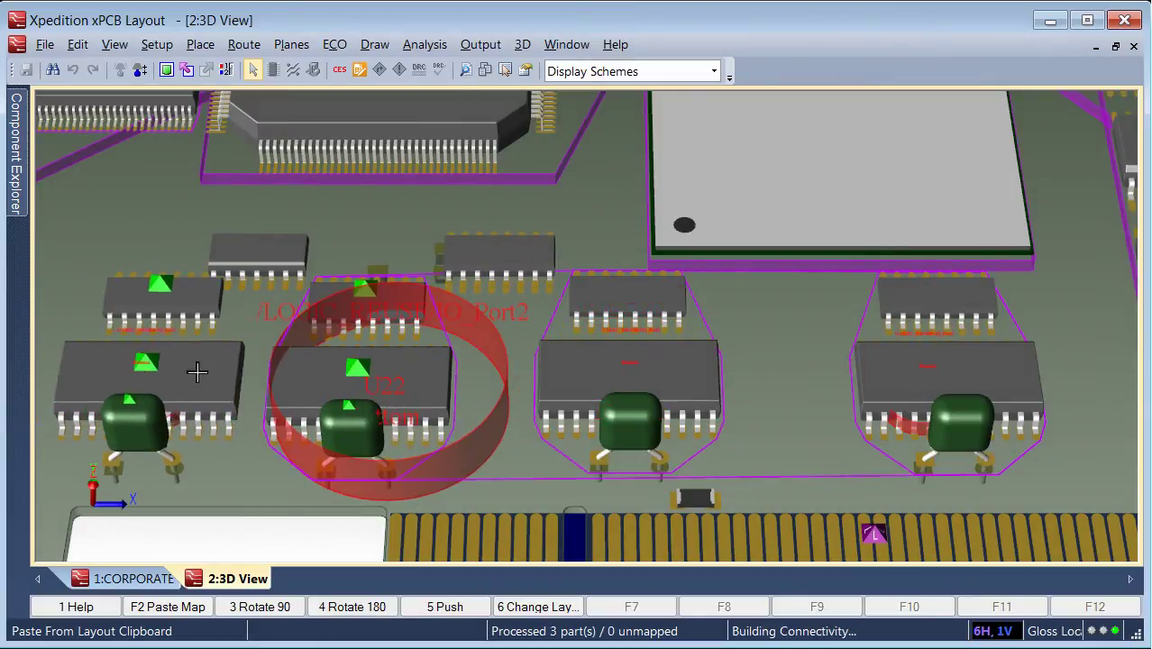
key(Left)
click(324, 380)
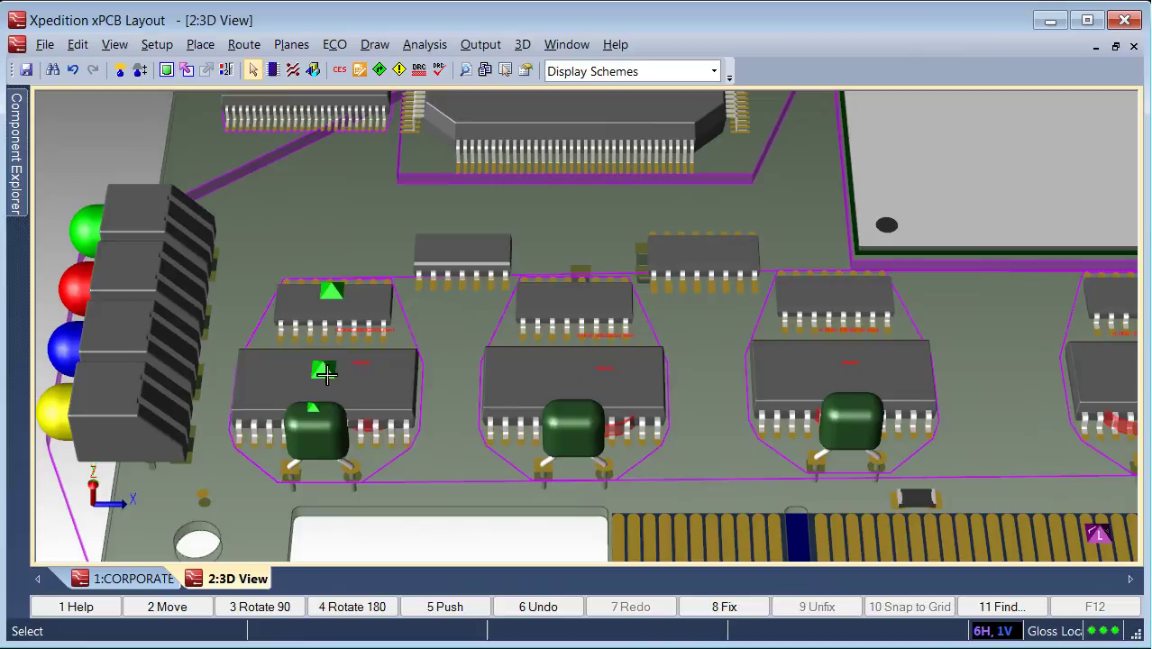
click(166, 70)
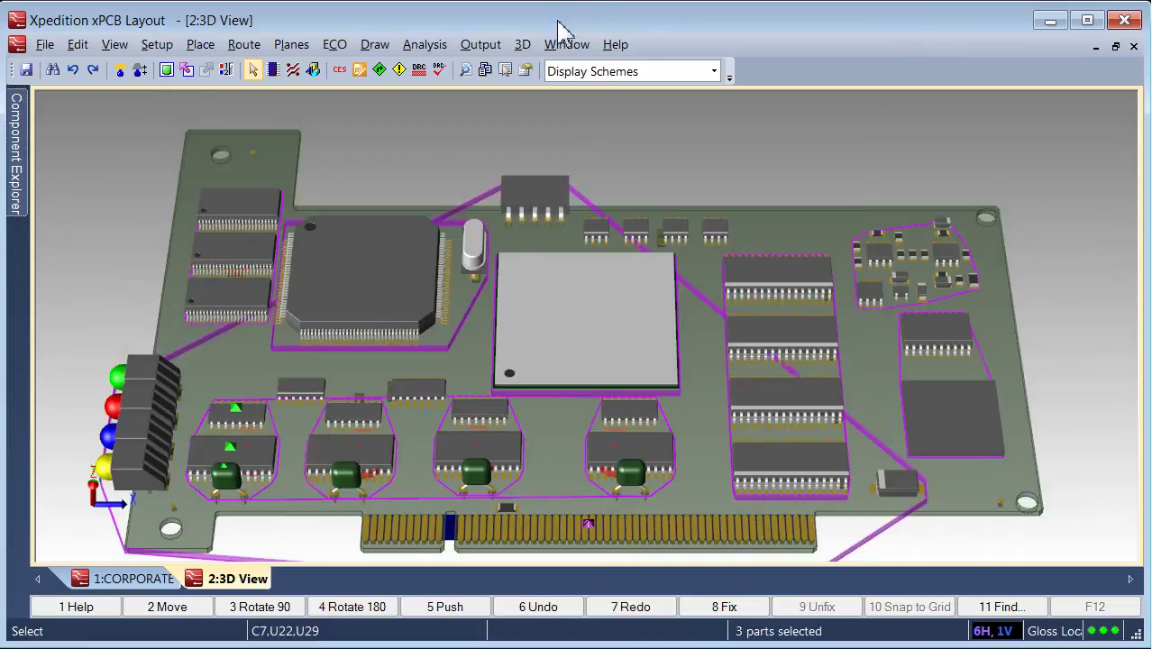
Tile the 3D and 2D layout windows vertically side by side and zoom in.
click(565, 44)
click(602, 182)
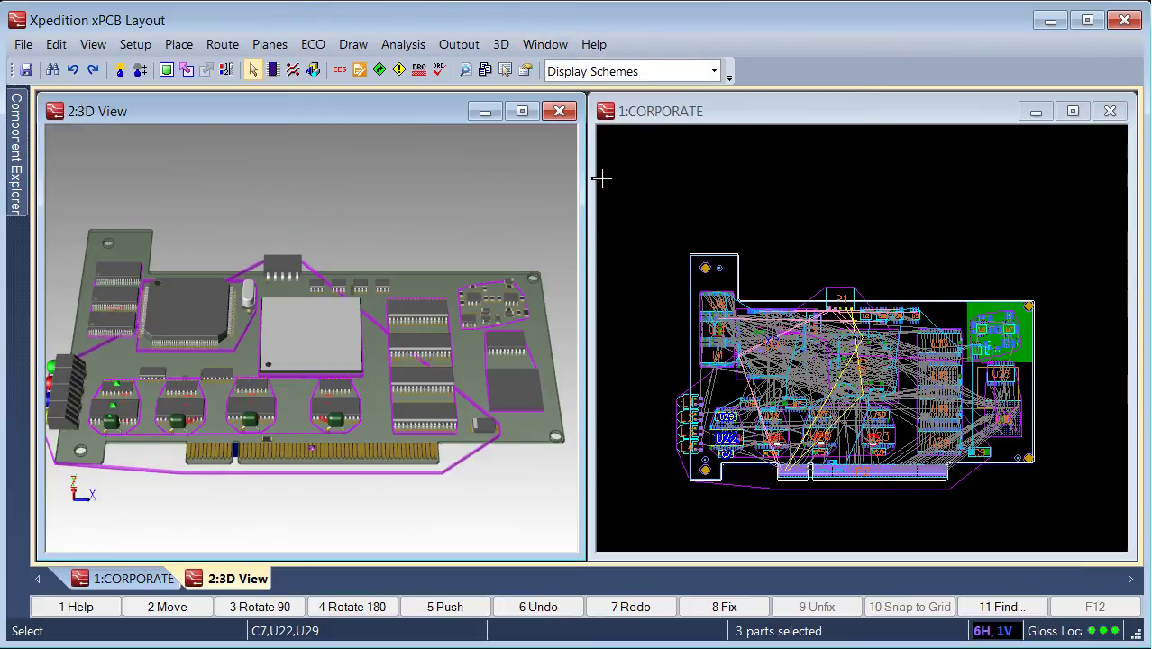
scroll(222, 321, up, 2)
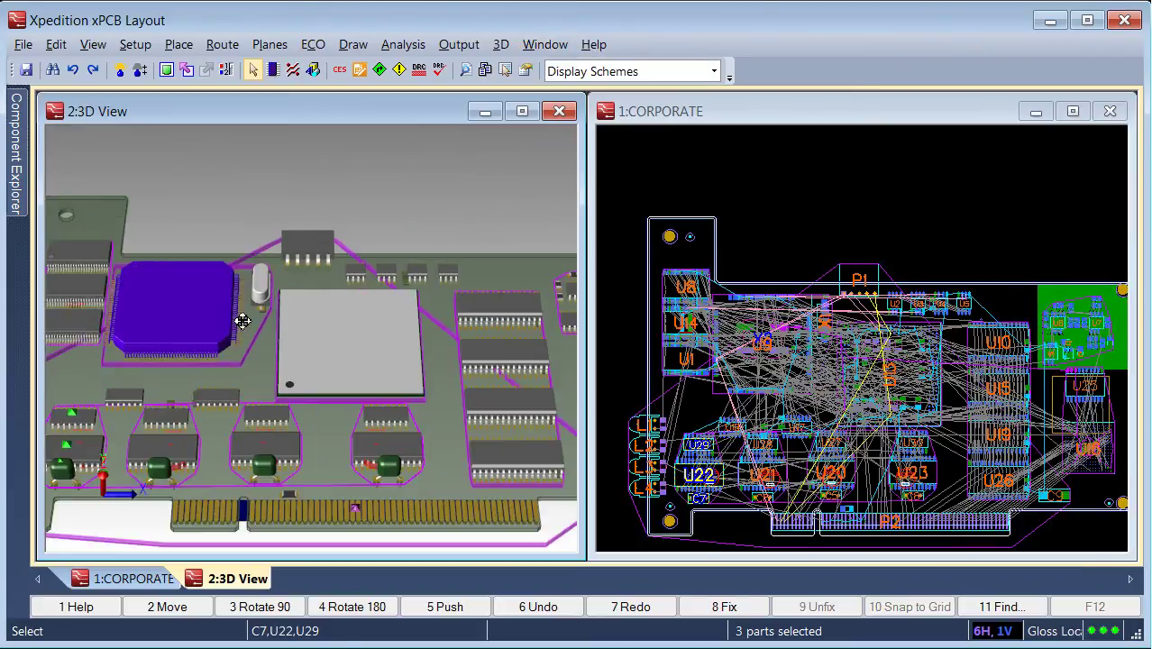
scroll(404, 253, up, 4)
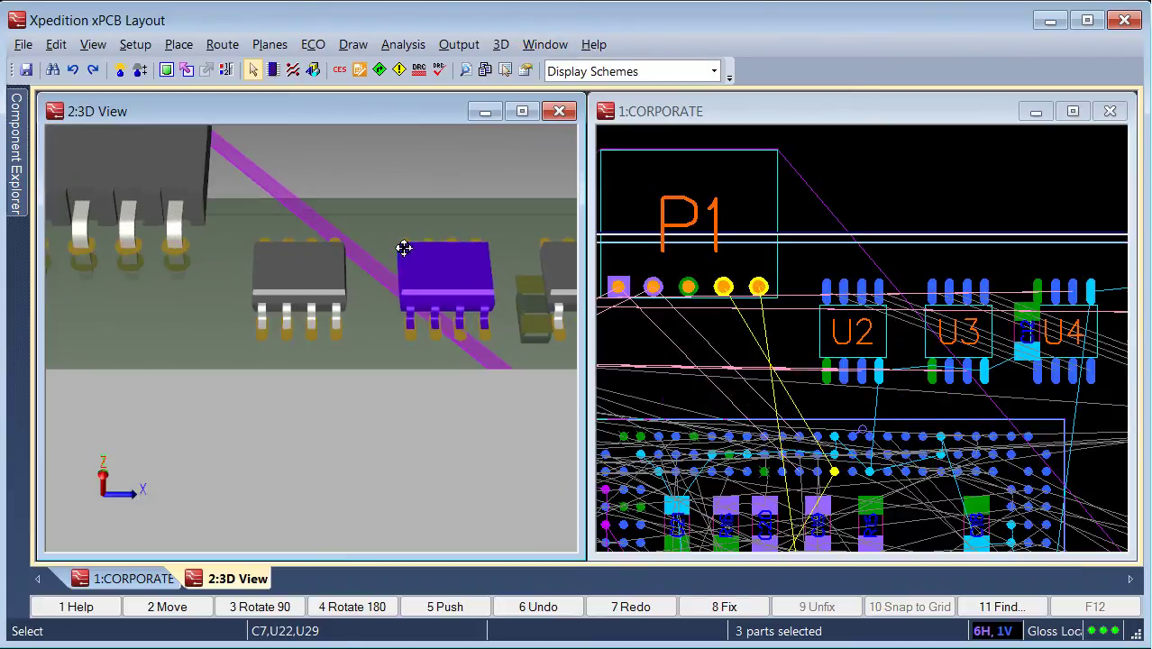
In the 3D view, nudge chip U2 to the left and chip U5 to the right.
drag(404, 251, 292, 275)
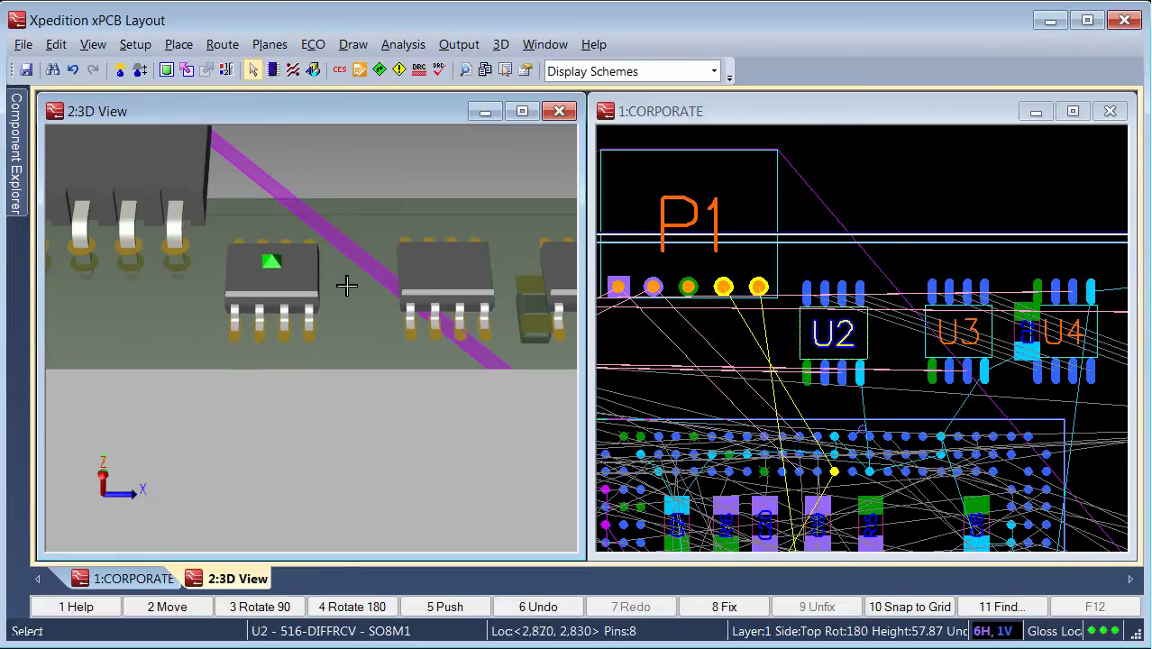
key(Right)
key(Right)
key(Right)
key(Right)
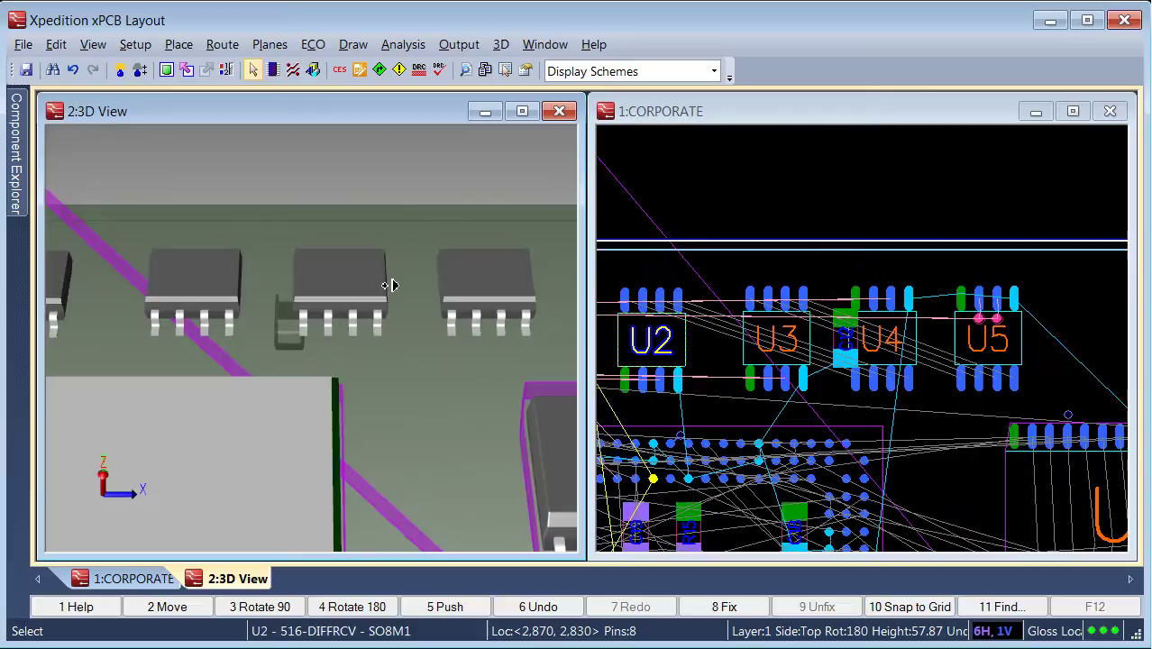
drag(394, 278, 471, 270)
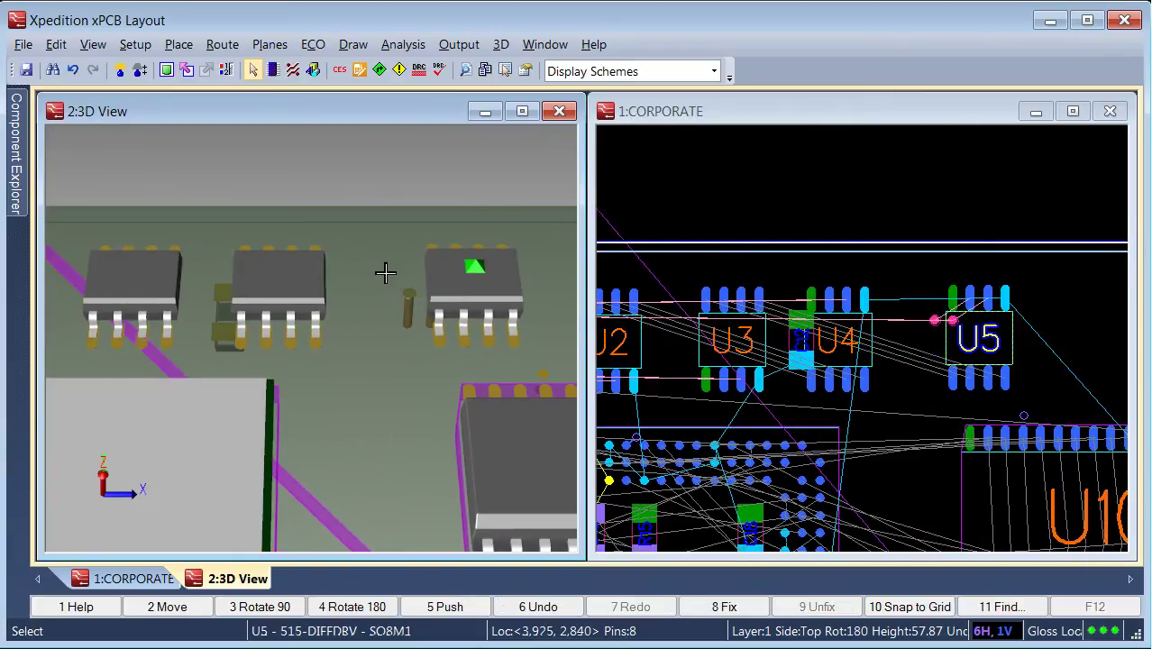
key(Right)
In the layout view, drop U5 lower and move U4 right beside C12.
mouse_move(934, 335)
mouse_down()
mouse_move(964, 329)
mouse_move(927, 287)
mouse_move(938, 319)
mouse_up()
key(Right)
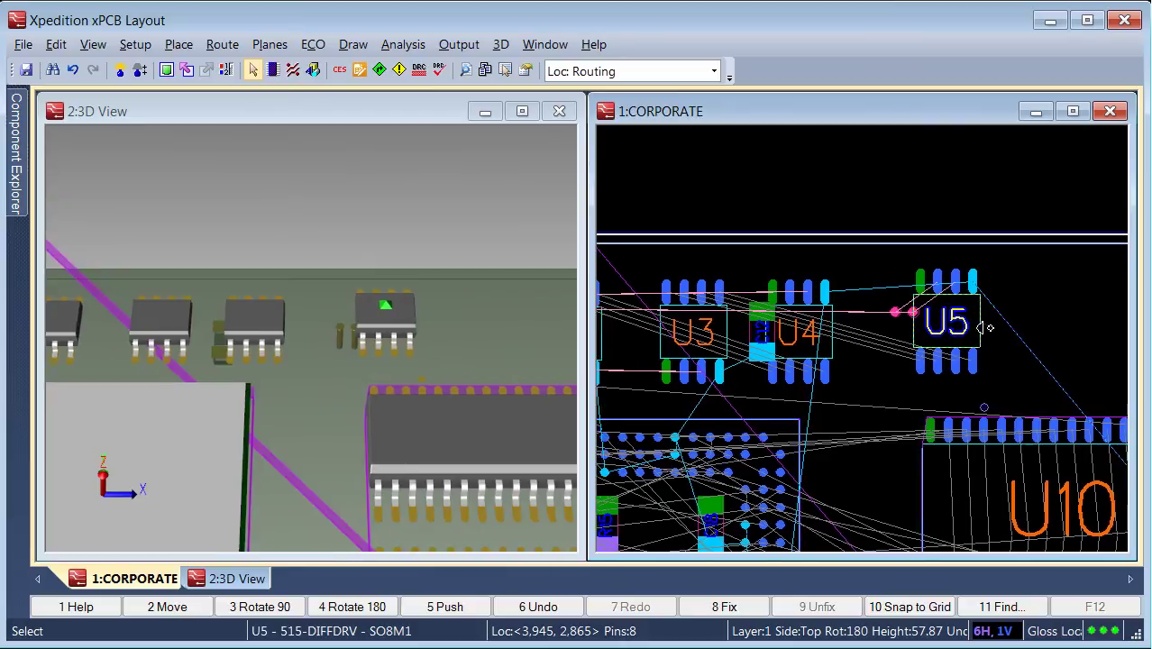
scroll(893, 383, up, 2)
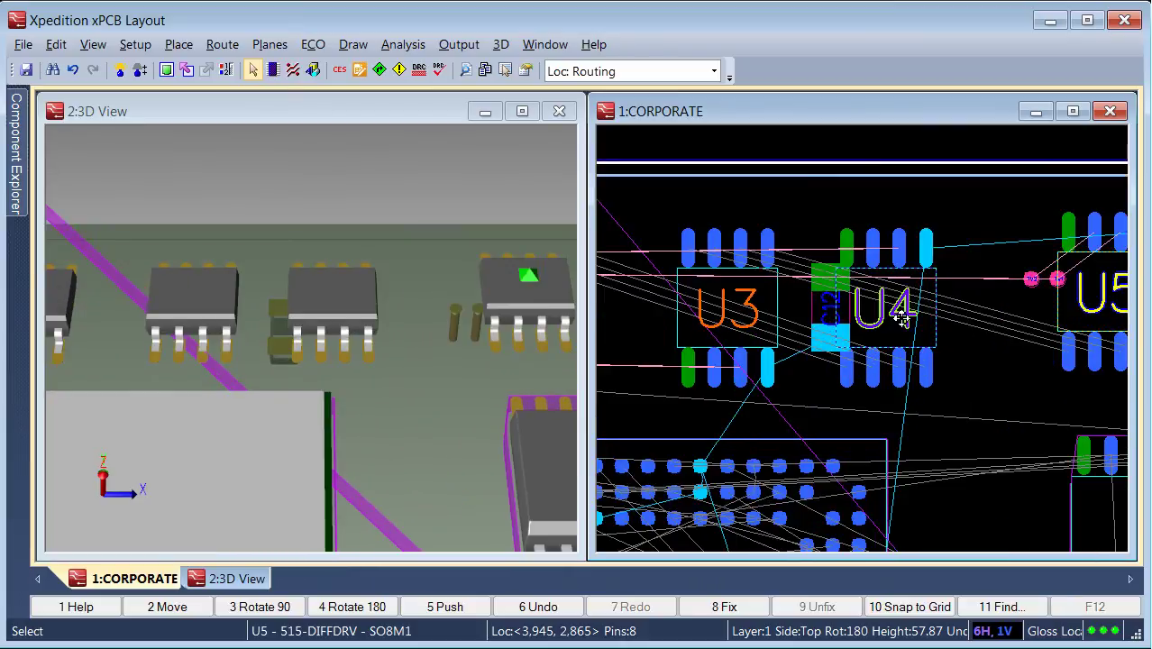
drag(902, 318, 978, 317)
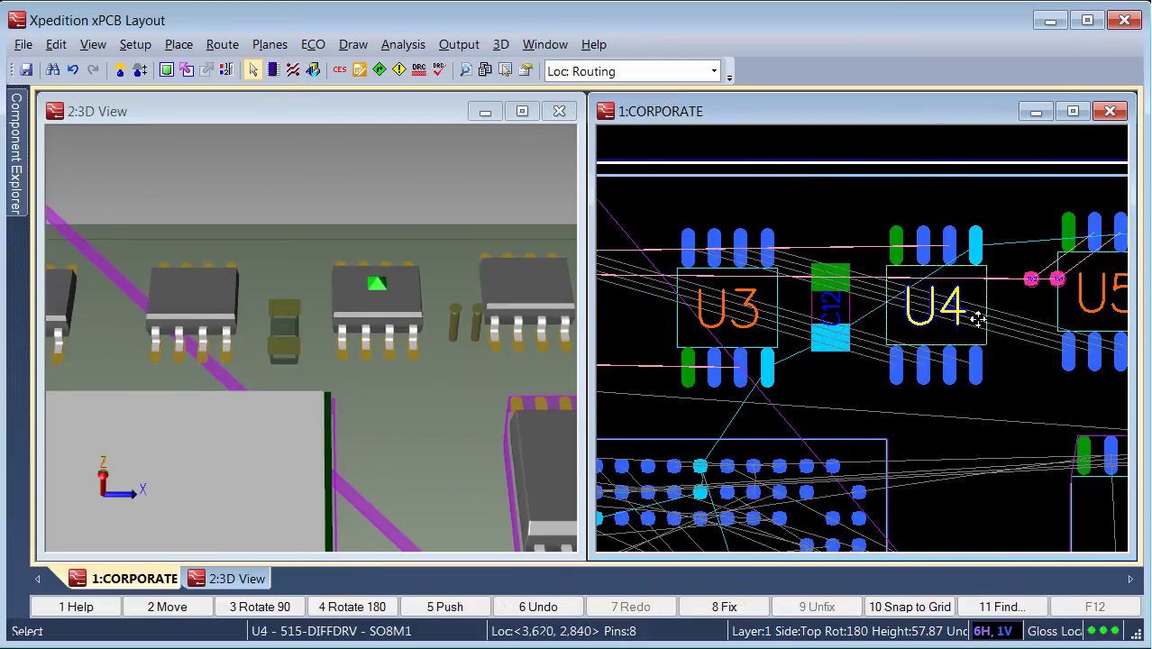
key(Down)
key(Right)
key(Up)
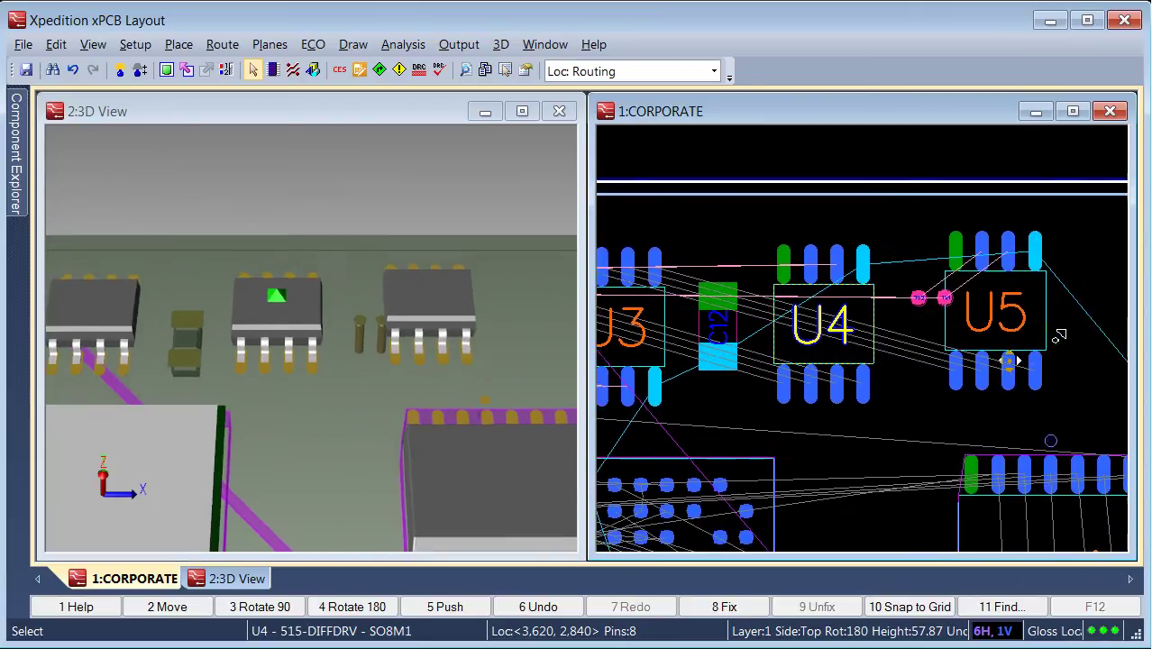
Move U4, U5, TV1 and TV2 together right and down, rotating them 90°.
mouse_move(736, 242)
mouse_down()
mouse_move(1026, 407)
mouse_move(1022, 395)
mouse_up()
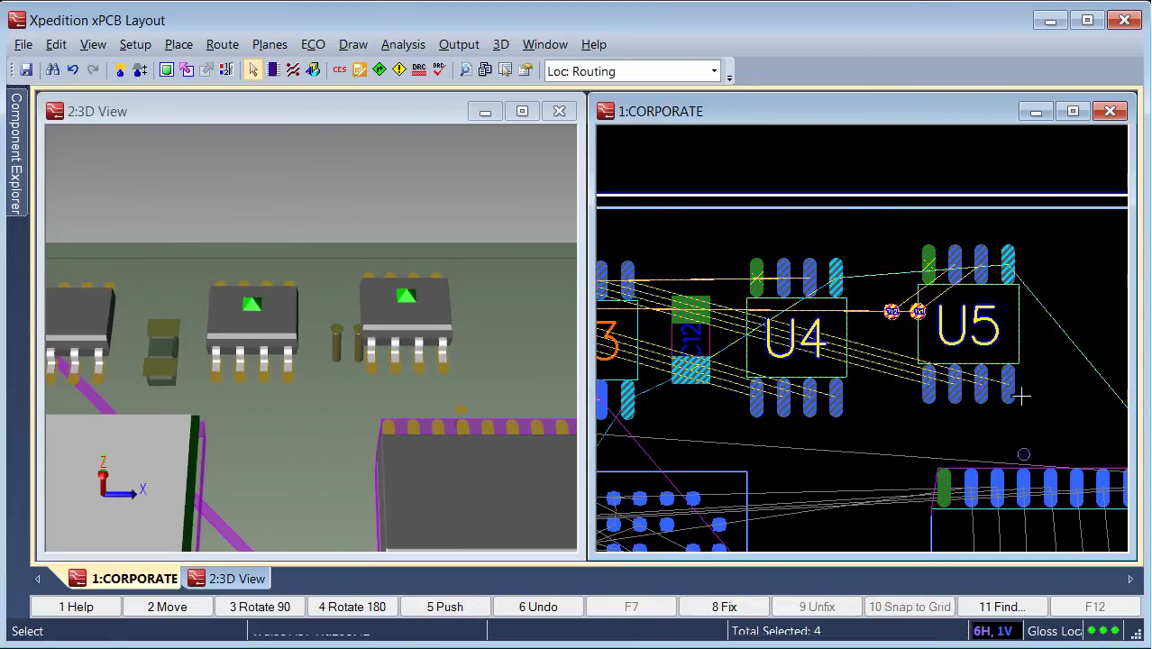
drag(983, 331, 1035, 332)
drag(934, 333, 837, 384)
key(F3)
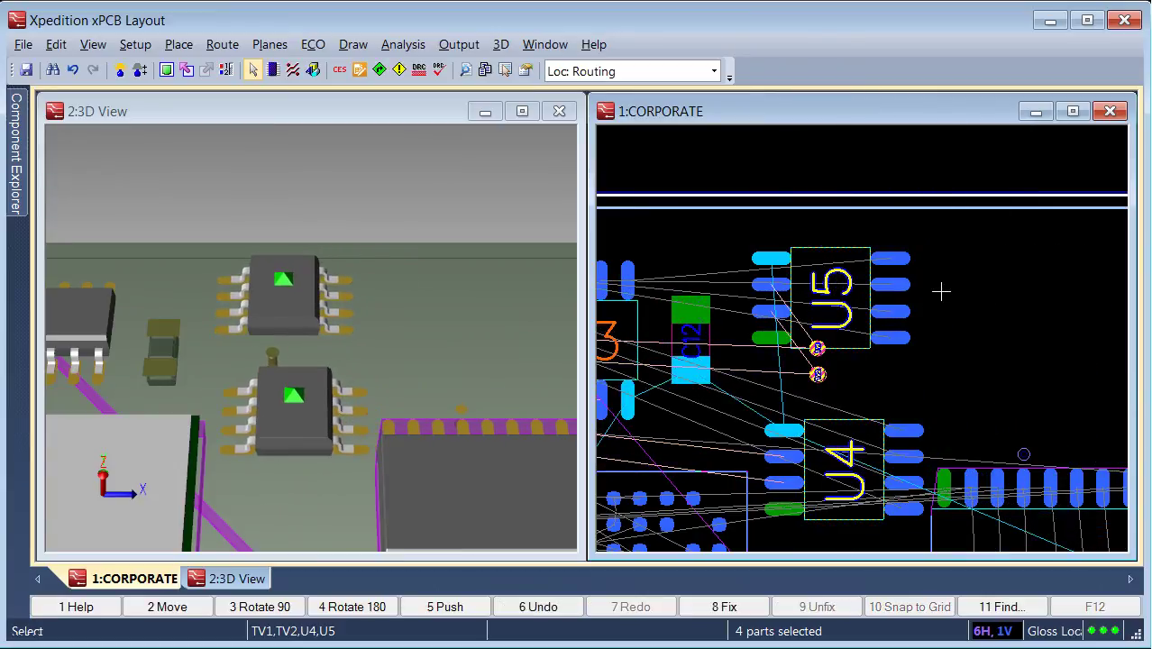